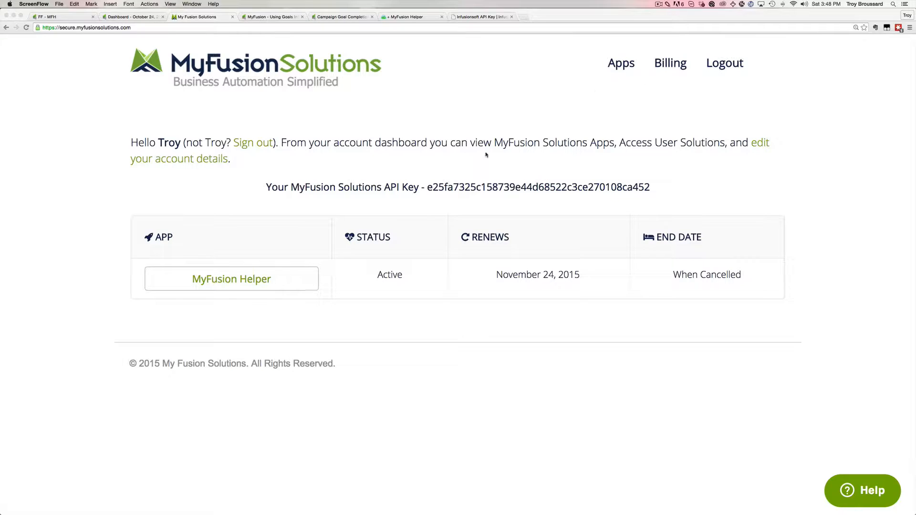
Open the MyFusion Helper app page in the browser.
{"action": "left_click", "coordinate": [426, 323]}
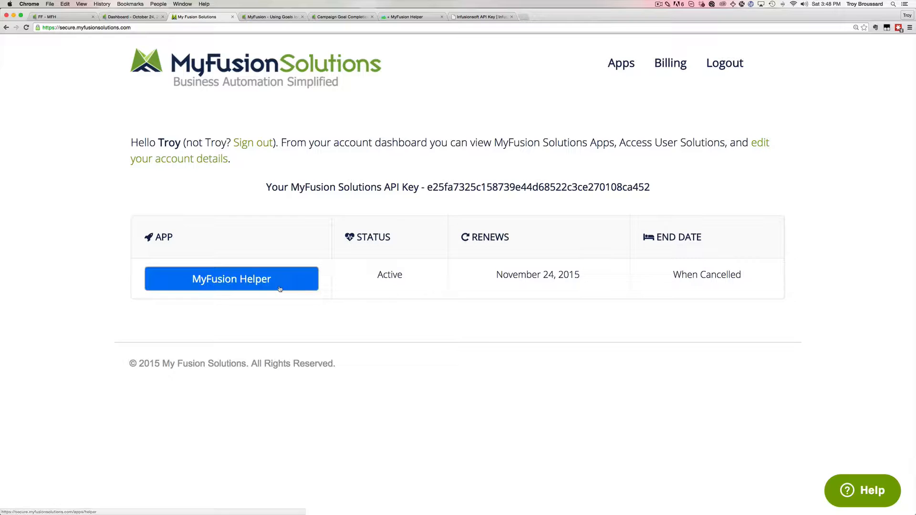
{"action": "left_click", "coordinate": [257, 284]}
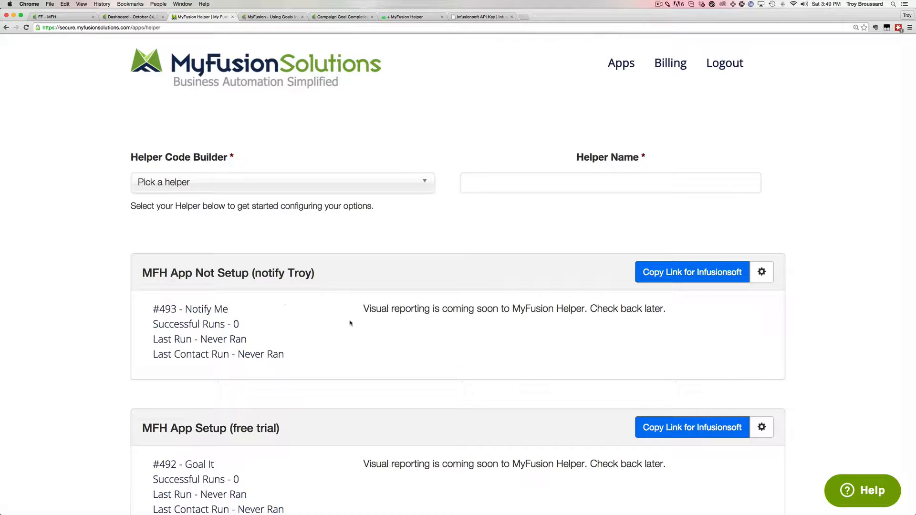
{"action": "scroll", "coordinate": [461, 356], "scroll_direction": "down", "scroll_amount": 1}
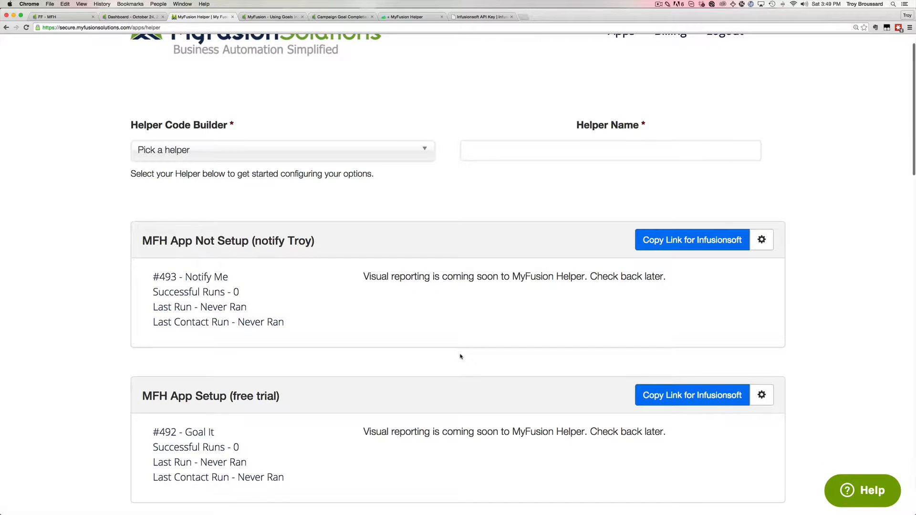
{"action": "scroll", "coordinate": [460, 356], "scroll_direction": "up", "scroll_amount": 1}
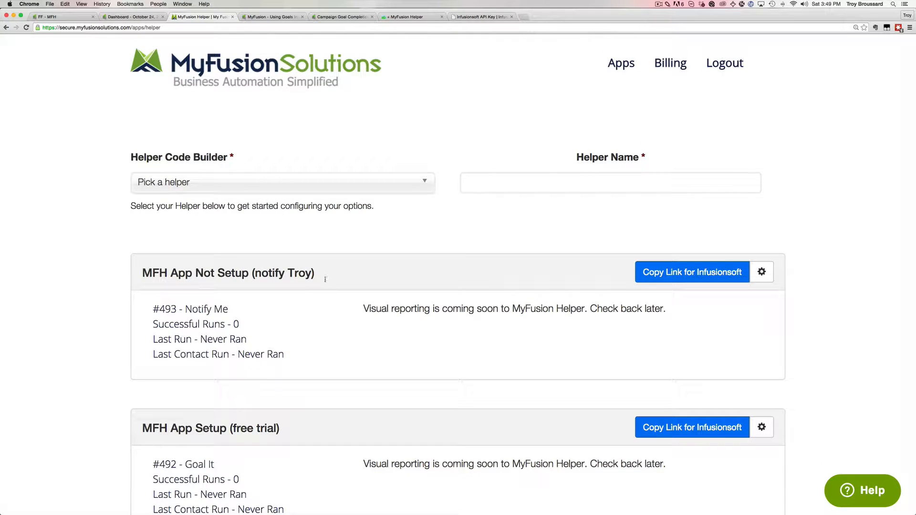
Search the helper type list for 'goa' and choose Goal It.
{"action": "left_click", "coordinate": [248, 187]}
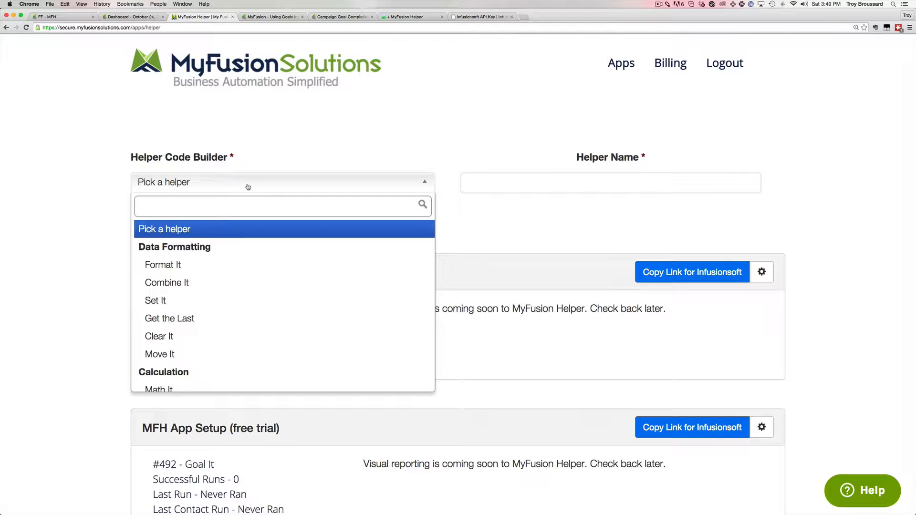
{"action": "scroll", "coordinate": [260, 315], "scroll_direction": "down", "scroll_amount": 10}
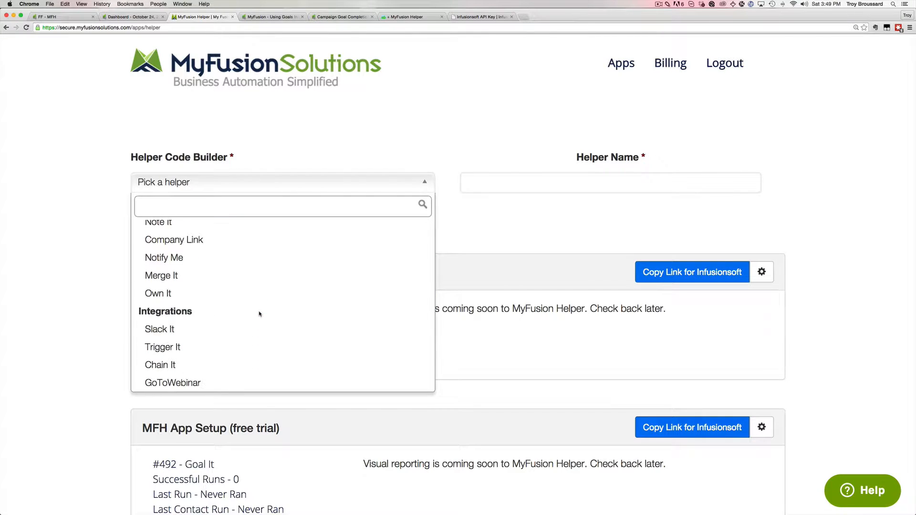
{"action": "scroll", "coordinate": [259, 313], "scroll_direction": "up", "scroll_amount": 10}
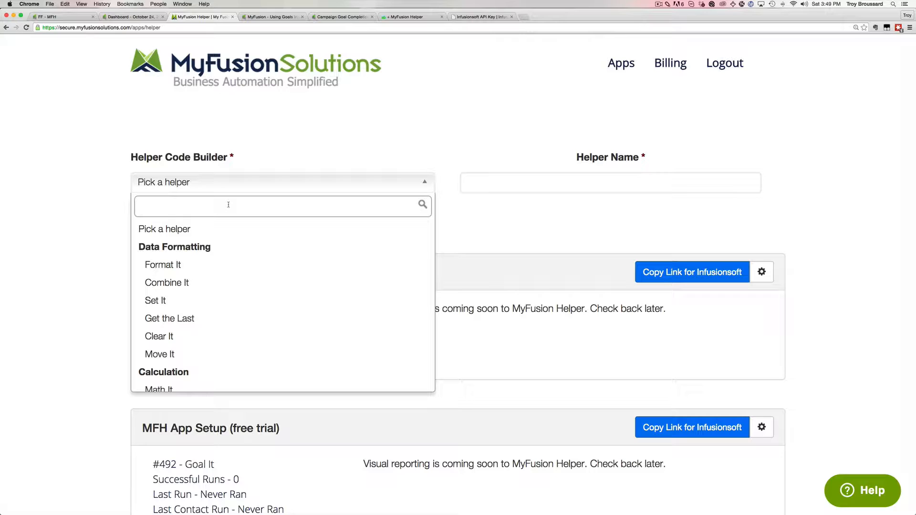
{"action": "type", "text": "goa"}
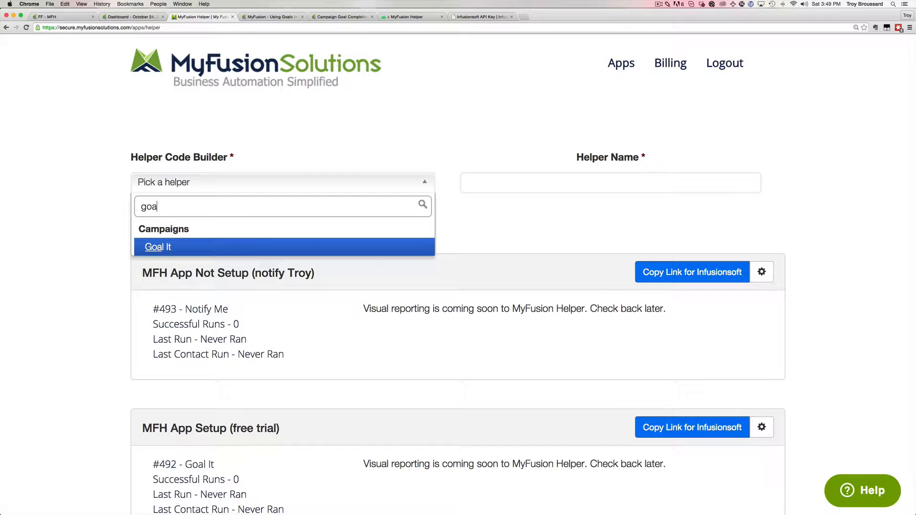
{"action": "left_click", "coordinate": [158, 247]}
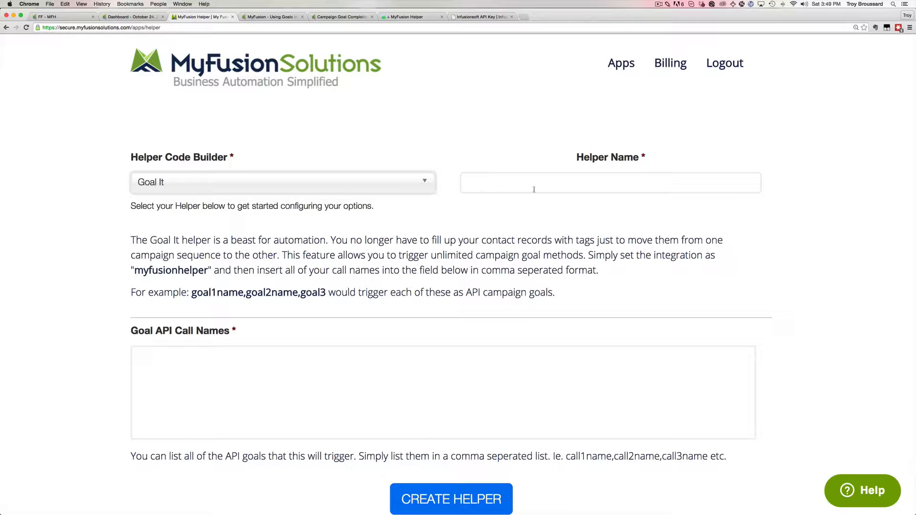
Enter Helper Name 'Goal - Tracking Goal' and Goal API Call Name 'trackinggoal', fixing typos.
{"action": "left_click", "coordinate": [556, 188]}
{"action": "type", "text": "G"}
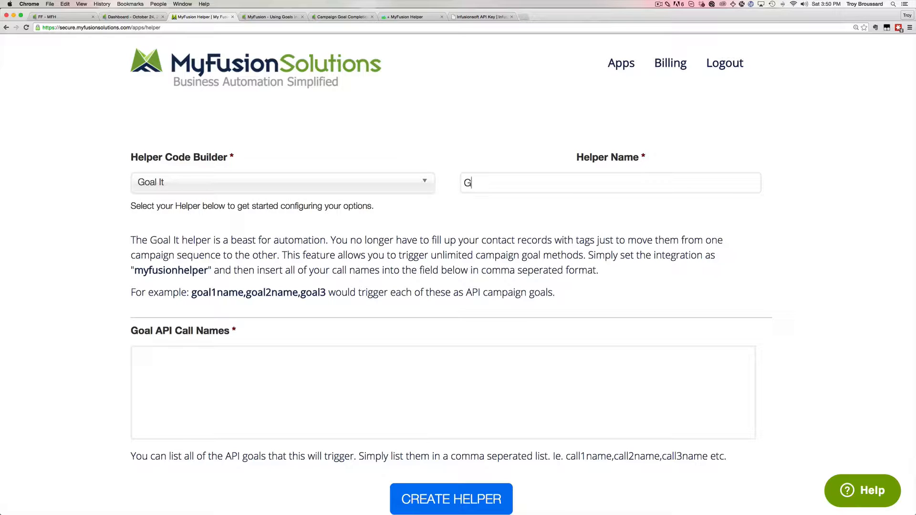
{"action": "type", "text": "oal - Tracking Goalt"}
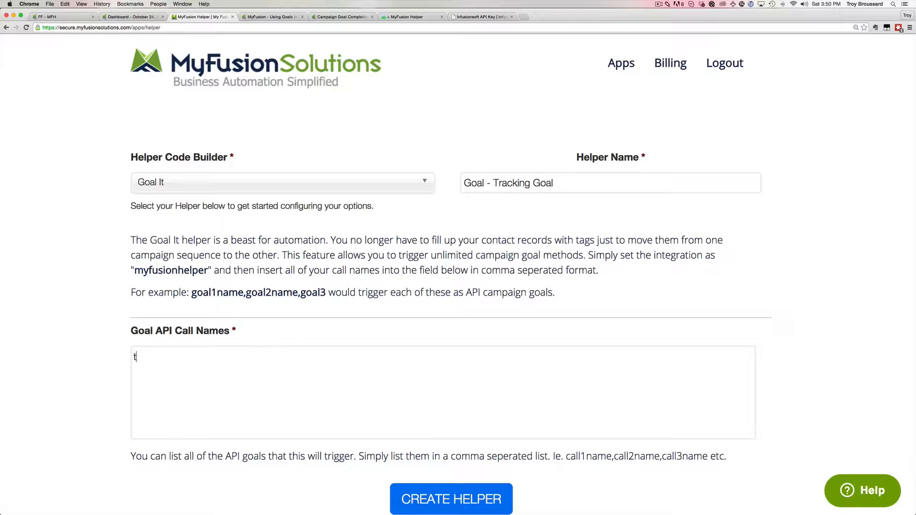
{"action": "type", "text": "rackinggoal"}
{"action": "left_click", "coordinate": [168, 356]}
{"action": "type", "text": "_"}
{"action": "key", "text": "BackSpace"}
{"action": "left_click_drag", "start_coordinate": [195, 358], "coordinate": [125, 357]}
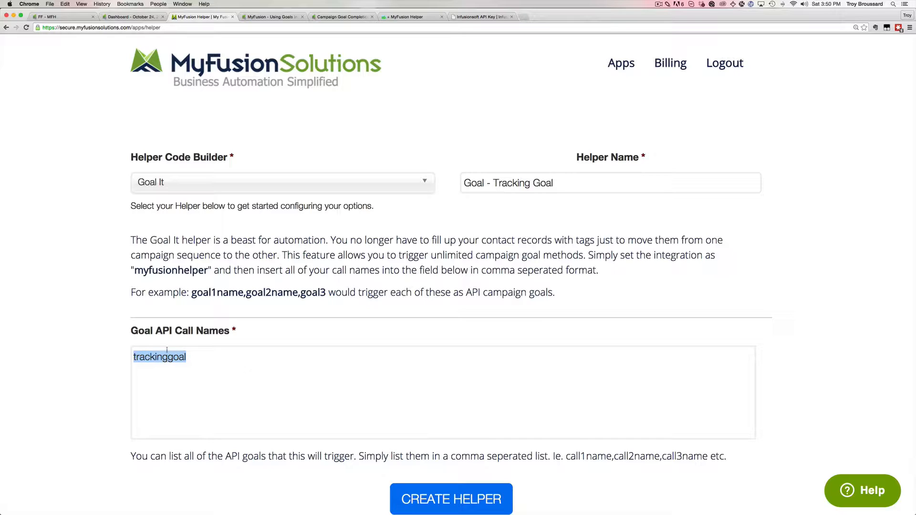
{"action": "key", "text": "Right"}
{"action": "key", "text": "BackSpace"}
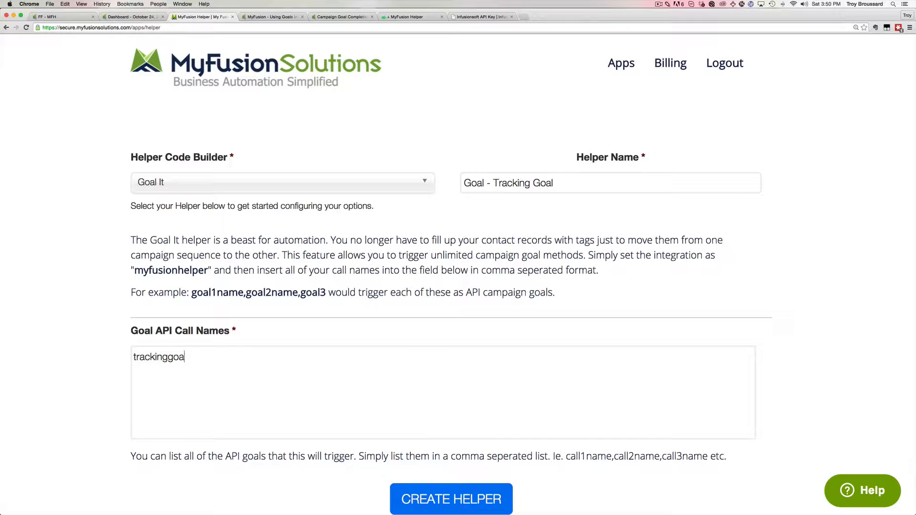
{"action": "key", "text": "BackSpace"}
{"action": "key", "text": "BackSpace"}
{"action": "key", "text": "BackSpace"}
{"action": "type", "text": "goal"}
Create the helper and scroll the list to confirm #494 Goal It sits at the top.
{"action": "left_click", "coordinate": [478, 497]}
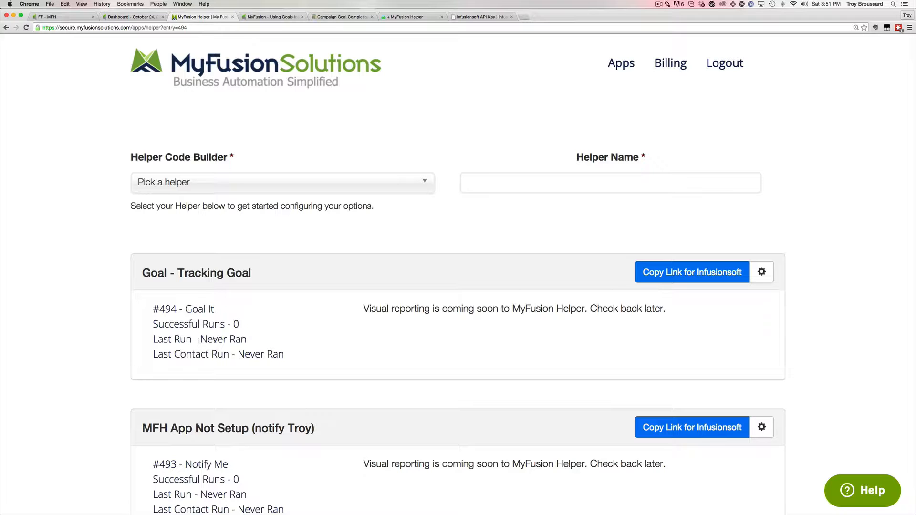
{"action": "scroll", "coordinate": [345, 356], "scroll_direction": "down", "scroll_amount": 5}
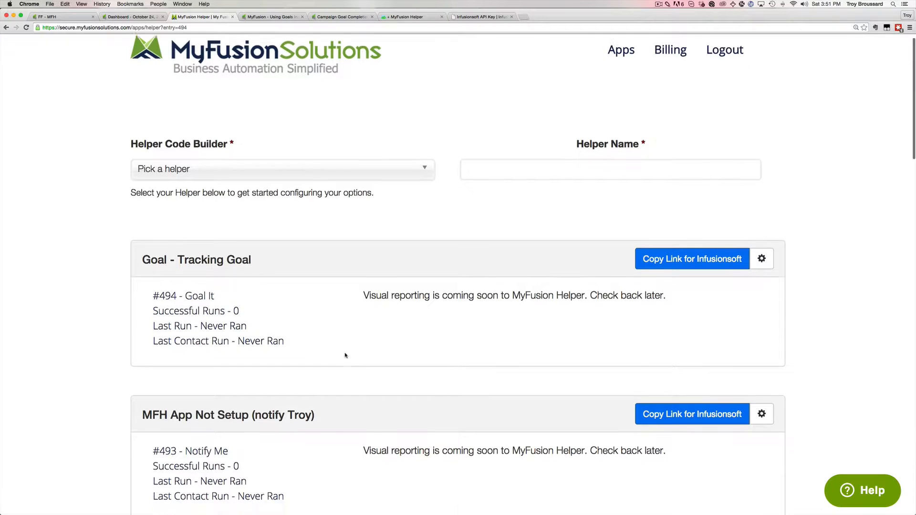
{"action": "scroll", "coordinate": [346, 355], "scroll_direction": "down", "scroll_amount": 13}
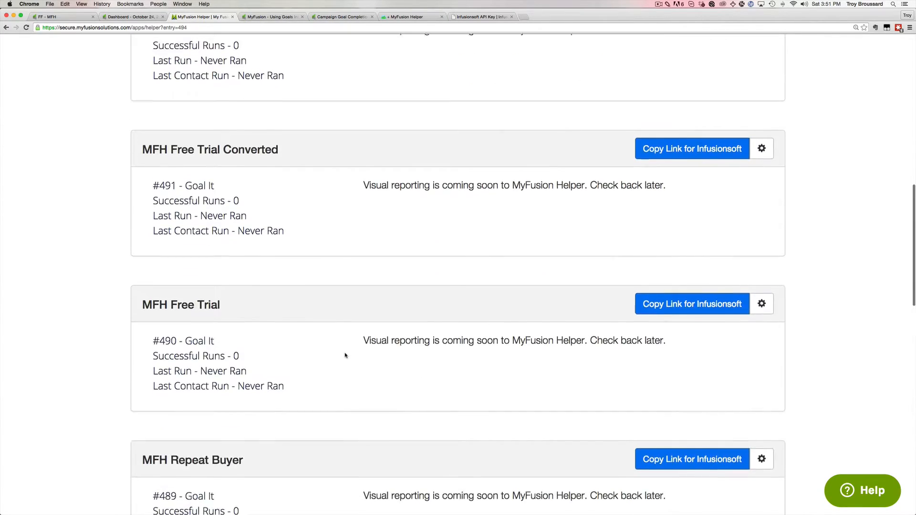
{"action": "scroll", "coordinate": [345, 355], "scroll_direction": "down", "scroll_amount": 8}
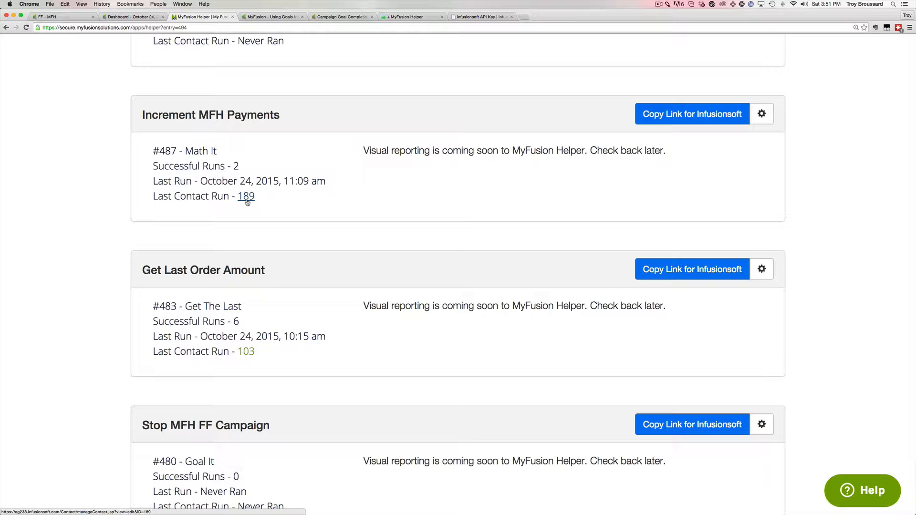
{"action": "scroll", "coordinate": [334, 206], "scroll_direction": "up", "scroll_amount": 1}
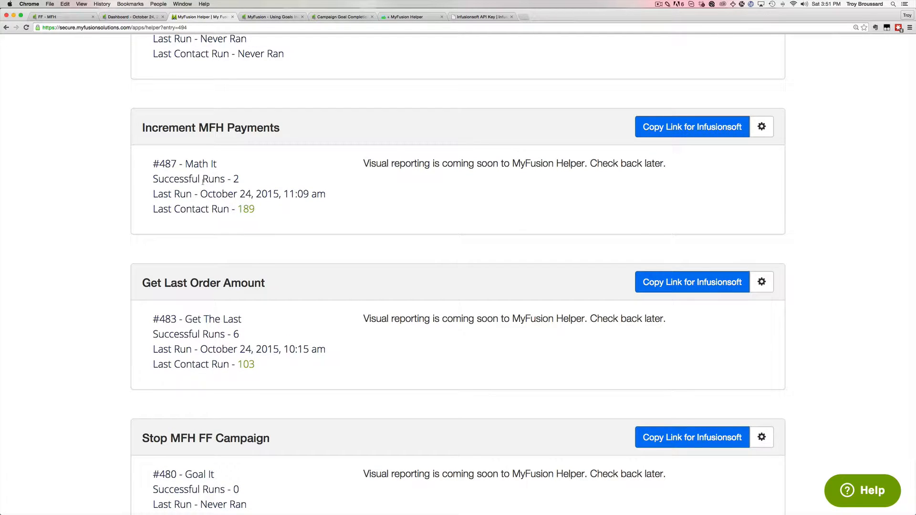
{"action": "scroll", "coordinate": [311, 225], "scroll_direction": "up", "scroll_amount": 5}
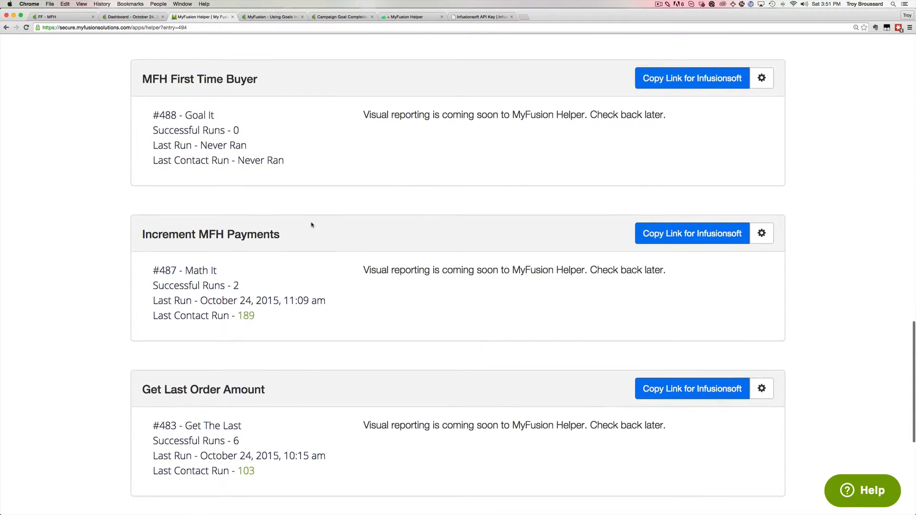
{"action": "scroll", "coordinate": [311, 225], "scroll_direction": "up", "scroll_amount": 20}
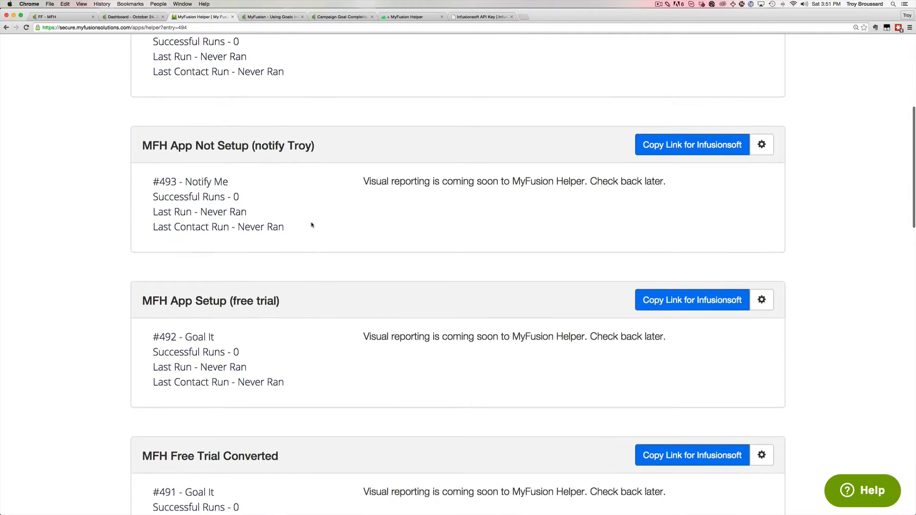
{"action": "scroll", "coordinate": [312, 225], "scroll_direction": "up", "scroll_amount": 10}
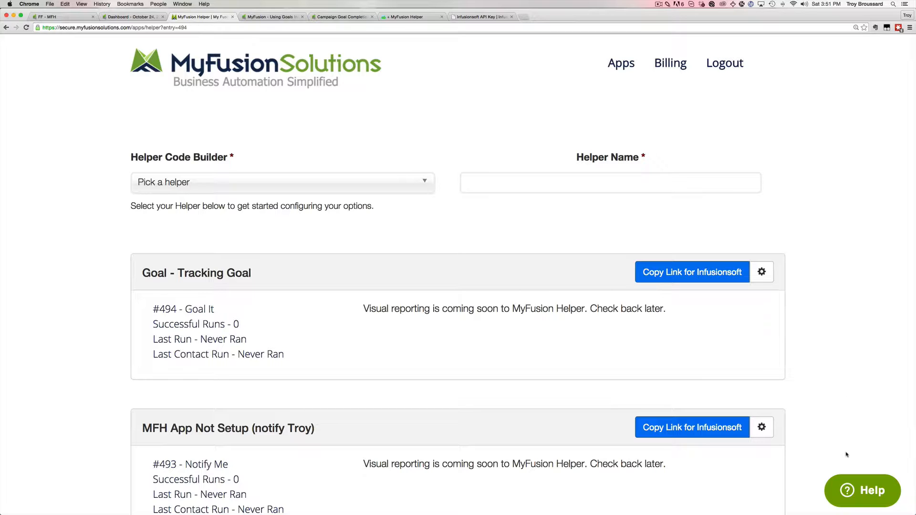
Dismiss the support message form and copy the #494 helper's Infusionsoft link.
{"action": "left_click", "coordinate": [867, 499]}
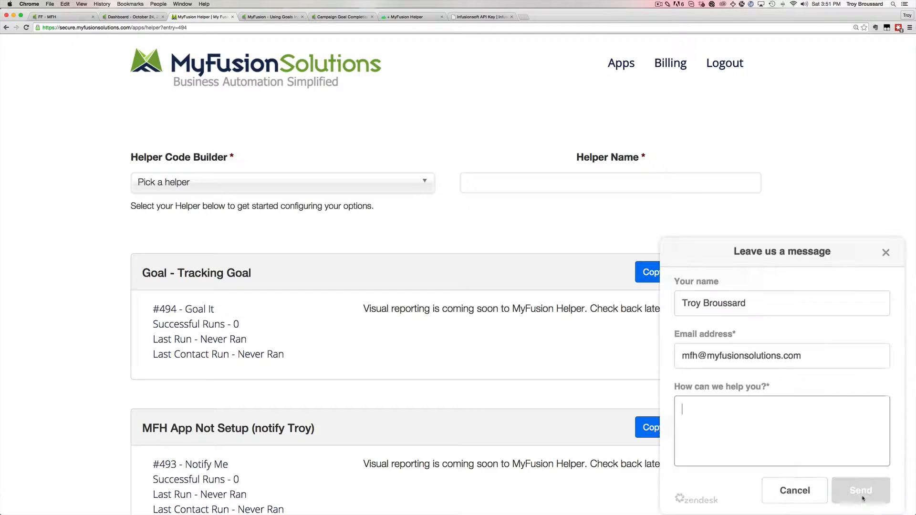
{"action": "left_click", "coordinate": [792, 450]}
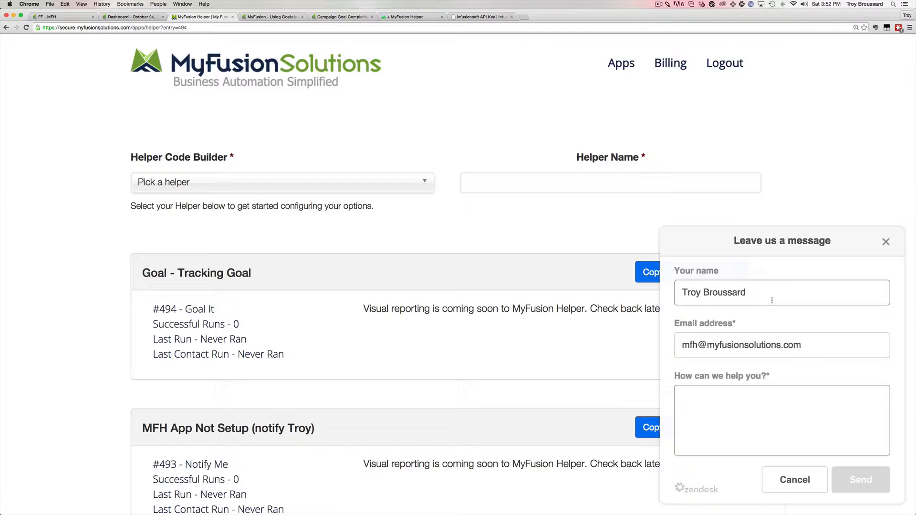
{"action": "left_click", "coordinate": [886, 242]}
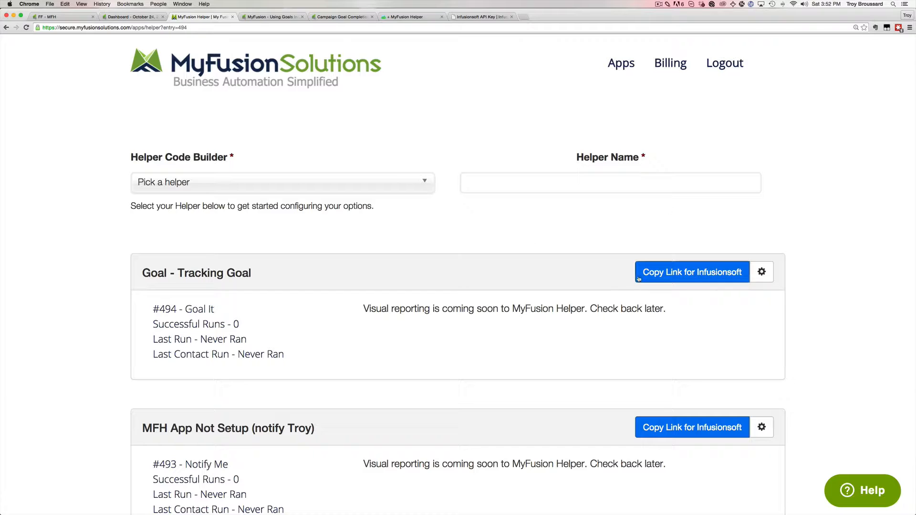
{"action": "left_click", "coordinate": [687, 272]}
In the test campaign, add a goal from the toolbox named test.
{"action": "left_click", "coordinate": [279, 19]}
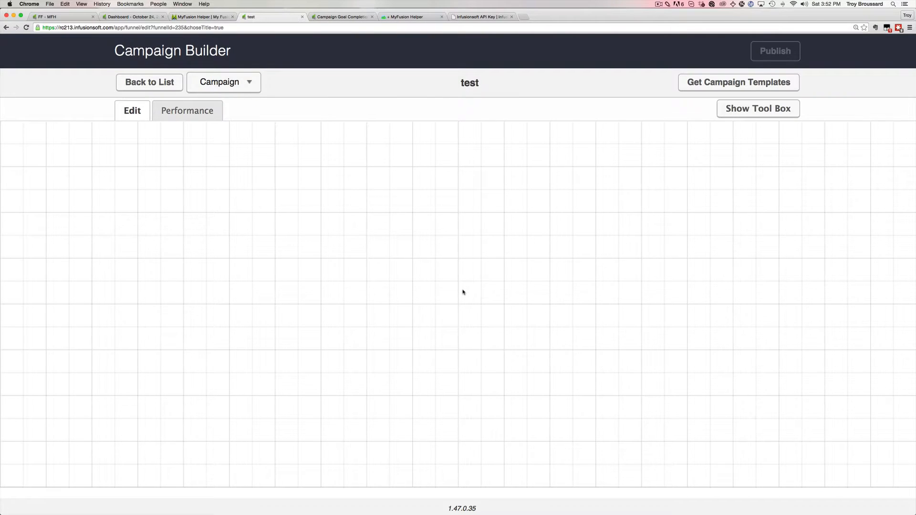
{"action": "left_click", "coordinate": [761, 118]}
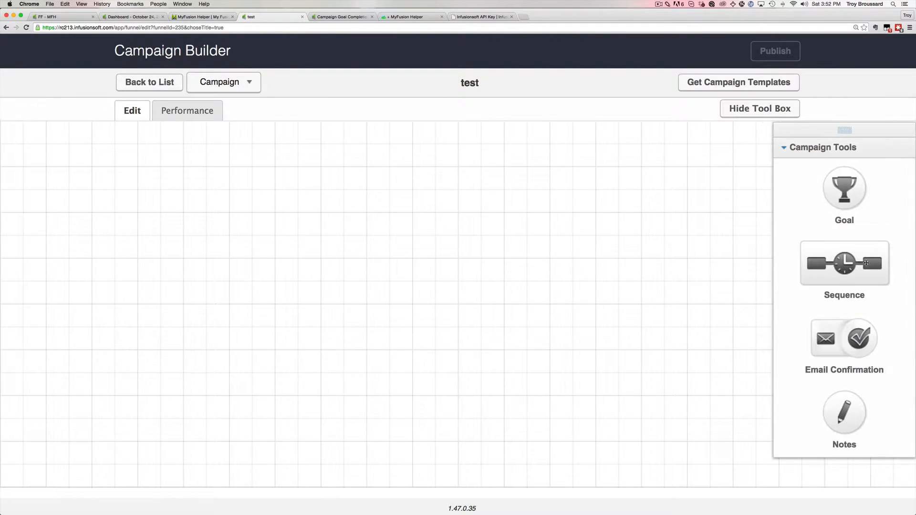
{"action": "left_click_drag", "start_coordinate": [852, 191], "coordinate": [102, 190]}
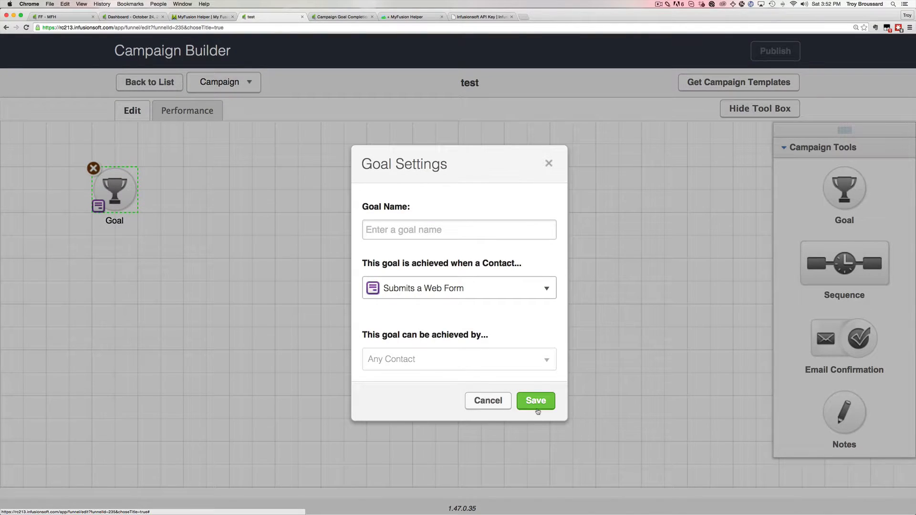
{"action": "left_click", "coordinate": [535, 401]}
{"action": "type", "text": "test"}
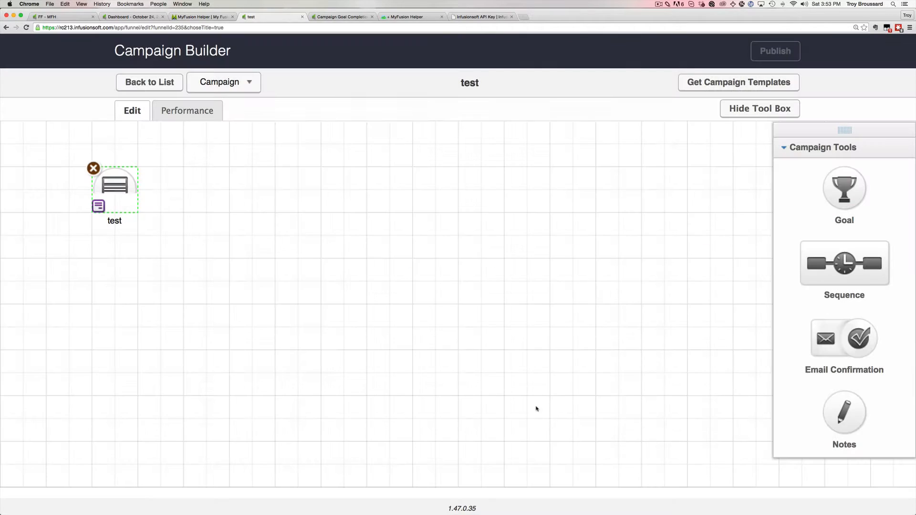
{"action": "left_click", "coordinate": [535, 402]}
Add a sequence connected to the test goal and label it Yes.
{"action": "left_click_drag", "start_coordinate": [858, 269], "coordinate": [261, 184]}
{"action": "left_click_drag", "start_coordinate": [136, 190], "coordinate": [235, 192]}
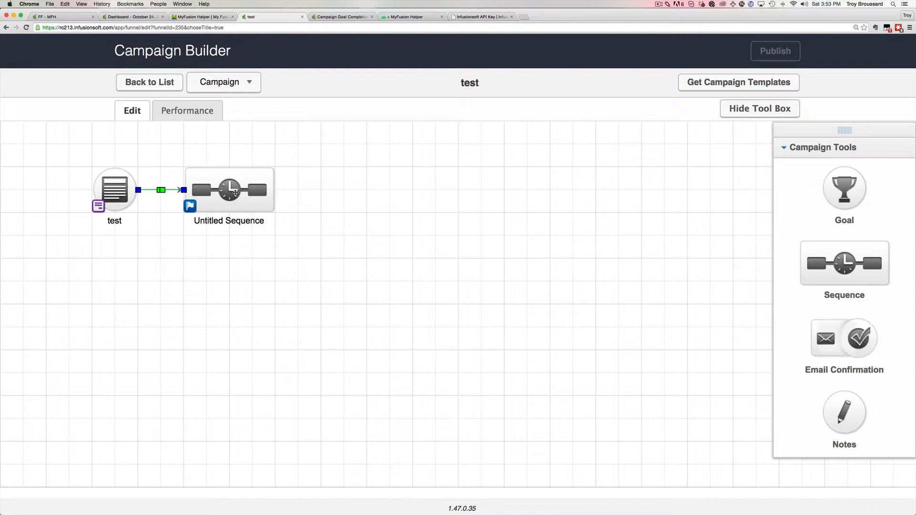
{"action": "mouse_move", "coordinate": [250, 197]}
{"action": "left_click", "coordinate": [246, 219]}
{"action": "left_click", "coordinate": [247, 220]}
{"action": "key", "text": "BackSpace"}
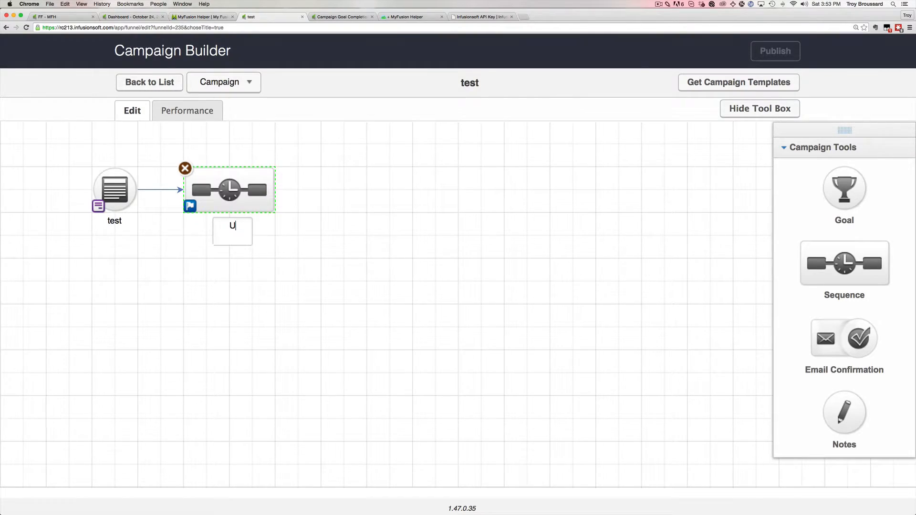
{"action": "type", "text": "Yes"}
{"action": "key", "text": "Return"}
Add a second sequence labelled No, connect it to the test goal, and align both sequences.
{"action": "left_click_drag", "start_coordinate": [246, 194], "coordinate": [236, 294]}
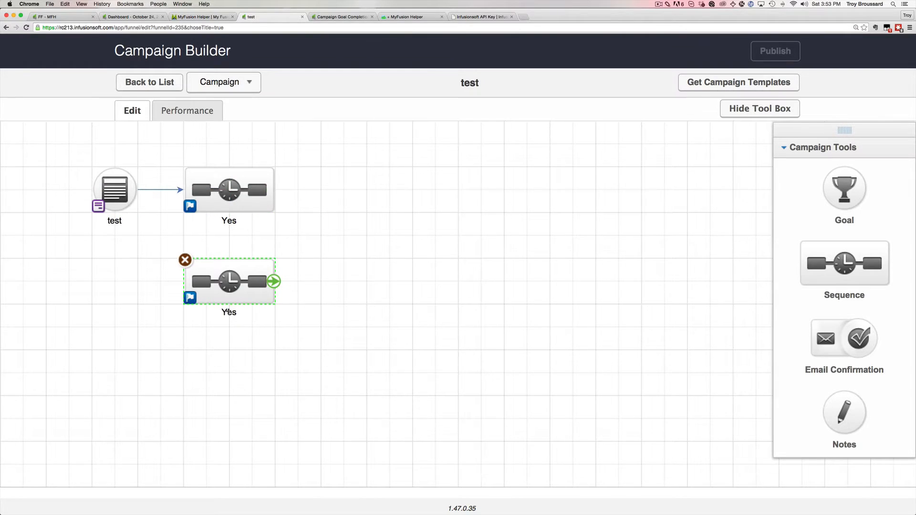
{"action": "left_click", "coordinate": [228, 311]}
{"action": "type", "text": "MN"}
{"action": "key", "text": "BackSpace"}
{"action": "key", "text": "BackSpace"}
{"action": "type", "text": "No"}
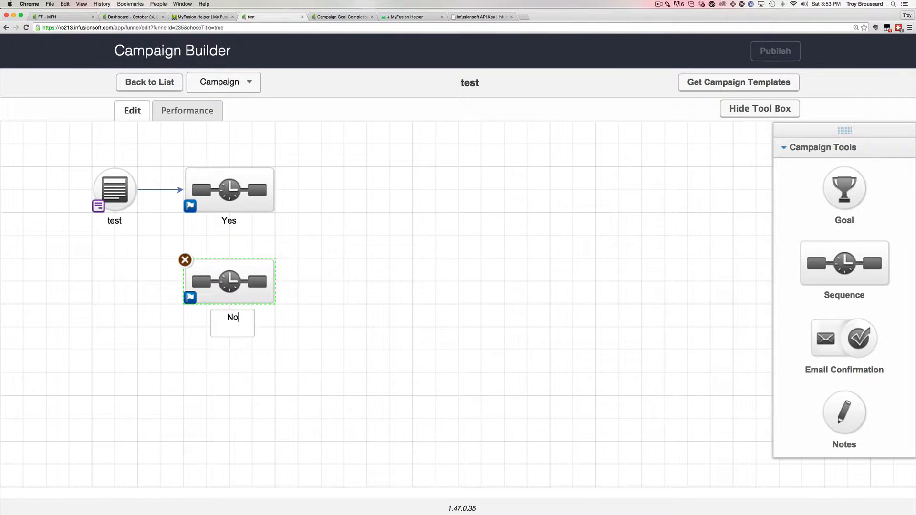
{"action": "left_click", "coordinate": [341, 256]}
{"action": "mouse_move", "coordinate": [136, 190]}
{"action": "left_click_drag", "start_coordinate": [136, 190], "coordinate": [202, 279]}
{"action": "left_click_drag", "start_coordinate": [225, 181], "coordinate": [270, 181]}
{"action": "left_click_drag", "start_coordinate": [238, 296], "coordinate": [284, 296]}
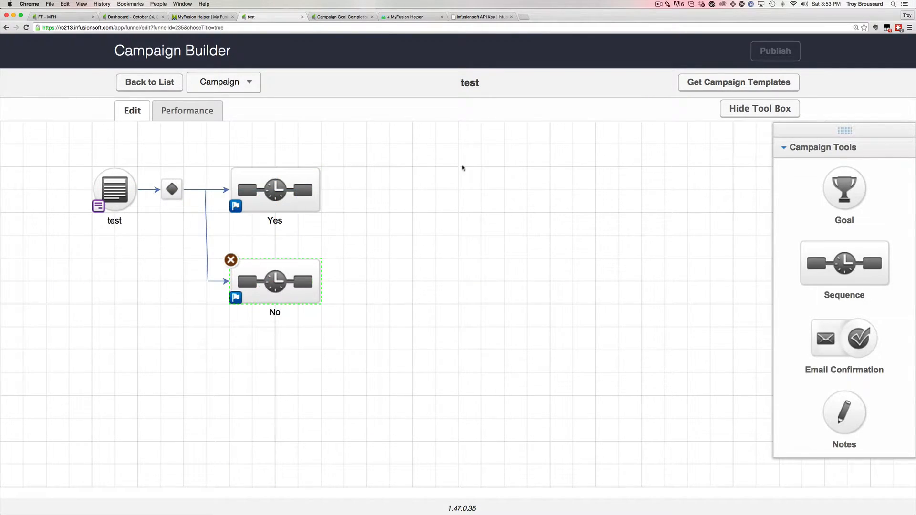
{"action": "left_click_drag", "start_coordinate": [854, 194], "coordinate": [383, 186]}
Set the new goal to trigger when an API call is made, name it trackingtest, and save.
{"action": "left_click", "coordinate": [453, 295]}
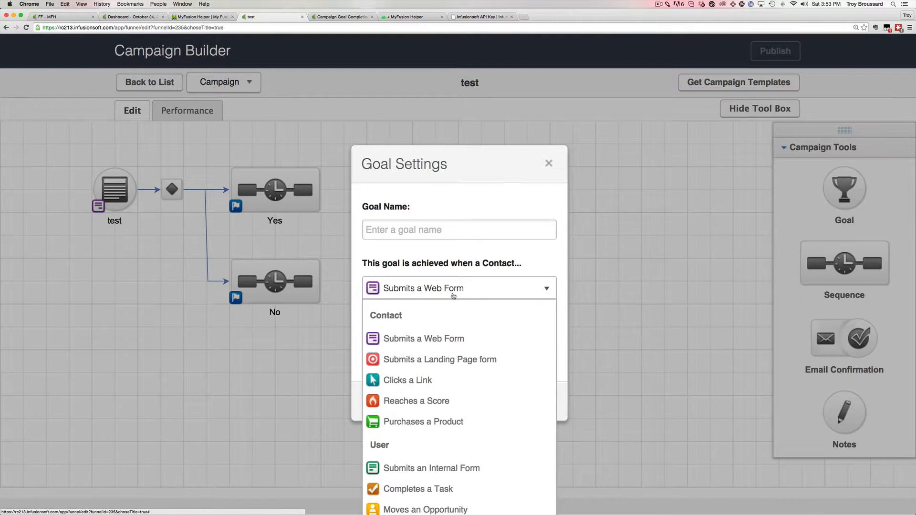
{"action": "scroll", "coordinate": [436, 418], "scroll_direction": "down", "scroll_amount": 3}
{"action": "left_click", "coordinate": [435, 505]}
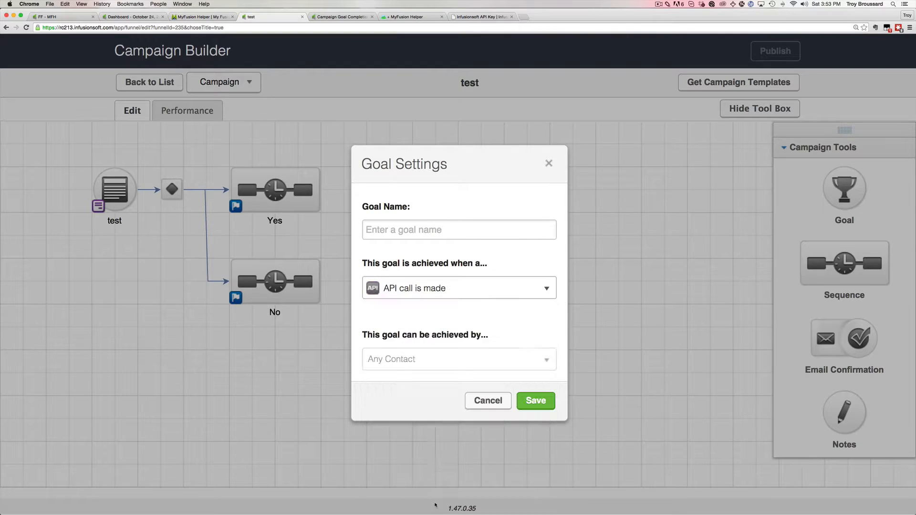
{"action": "left_click", "coordinate": [463, 228]}
{"action": "type", "text": "trackingtest"}
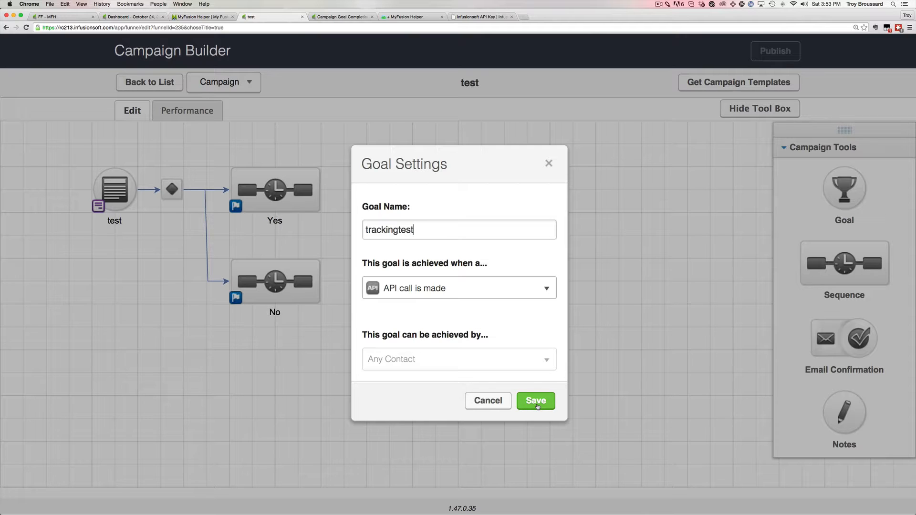
{"action": "left_click", "coordinate": [525, 401]}
{"action": "left_click", "coordinate": [203, 17]}
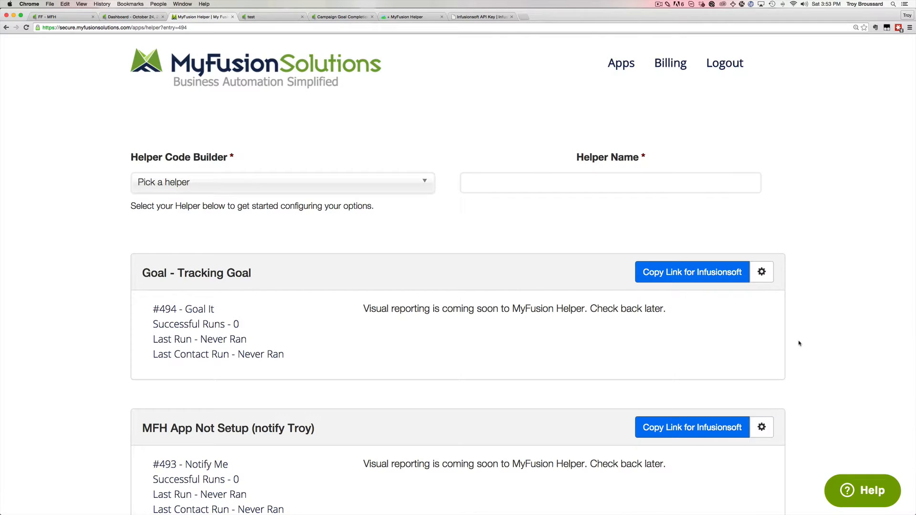
Open the Tracking Goal helper's edit settings and select its call name trackinggoal.
{"action": "left_click", "coordinate": [761, 272]}
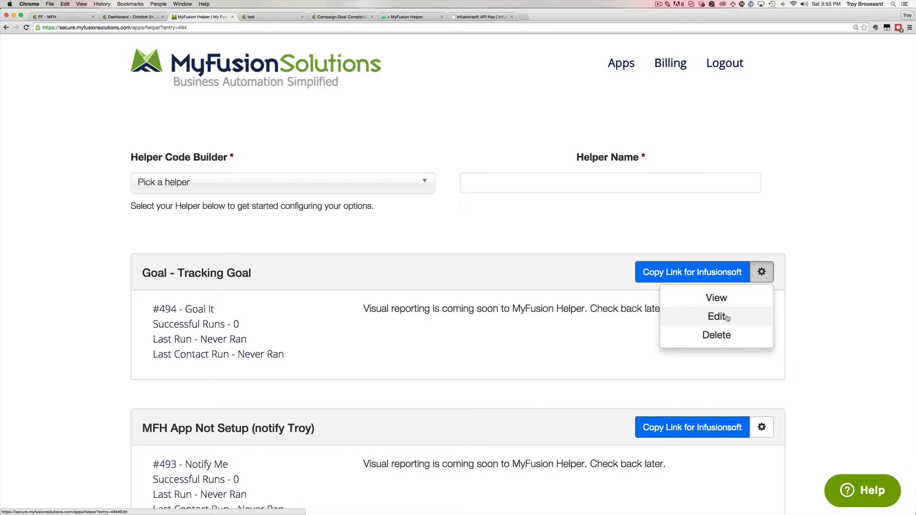
{"action": "left_click", "coordinate": [716, 316]}
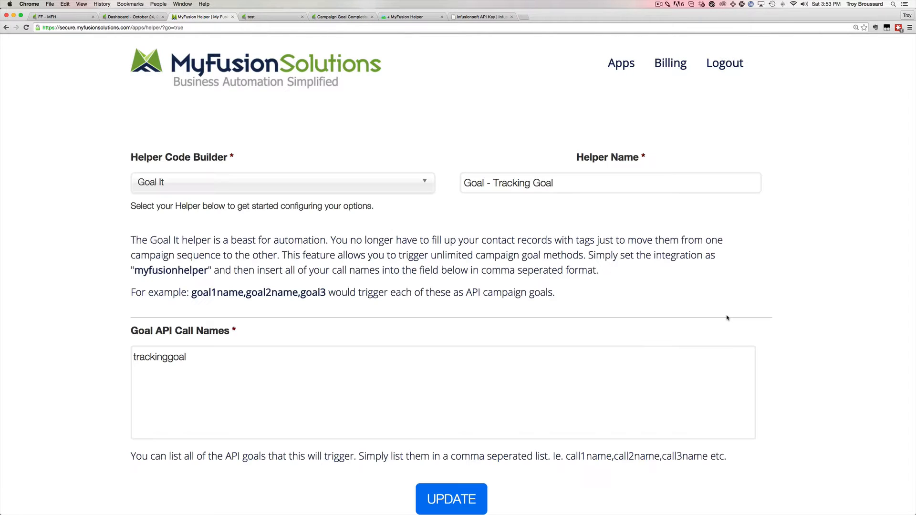
{"action": "double_click", "coordinate": [171, 356]}
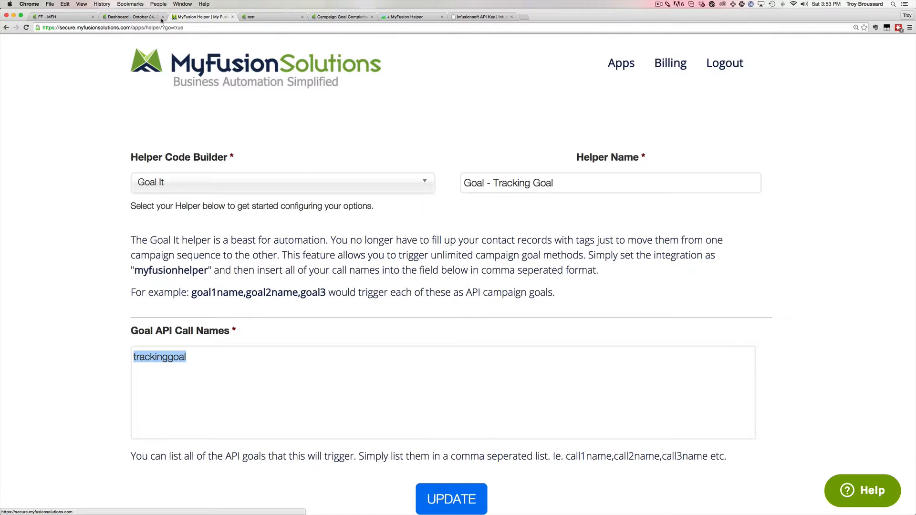
{"action": "left_click", "coordinate": [269, 17]}
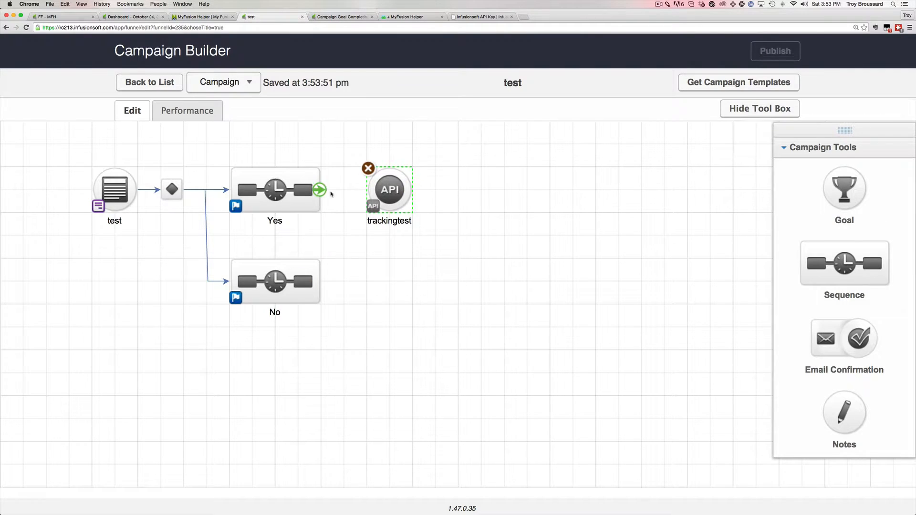
Connect Yes to the trackingtest goal, setting integration myfusionhelper and call name trackinggoal.
{"action": "left_click_drag", "start_coordinate": [319, 190], "coordinate": [388, 190]}
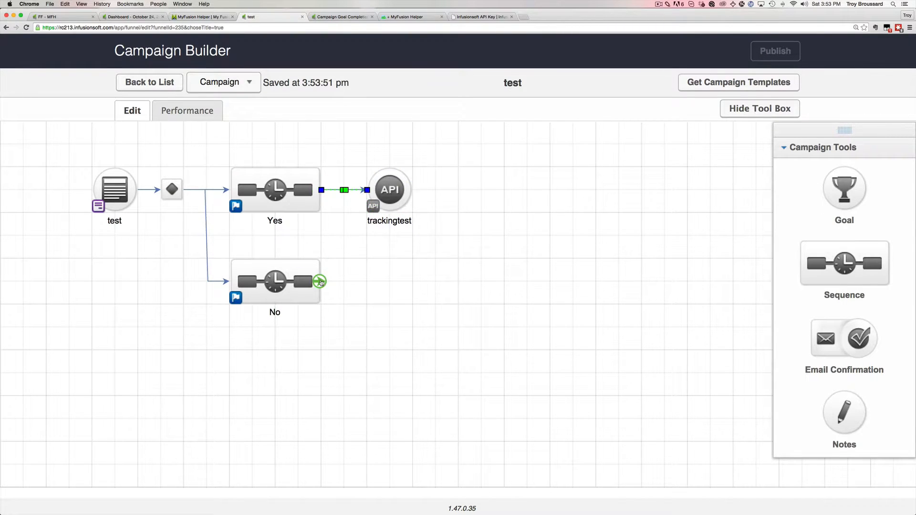
{"action": "double_click", "coordinate": [394, 194]}
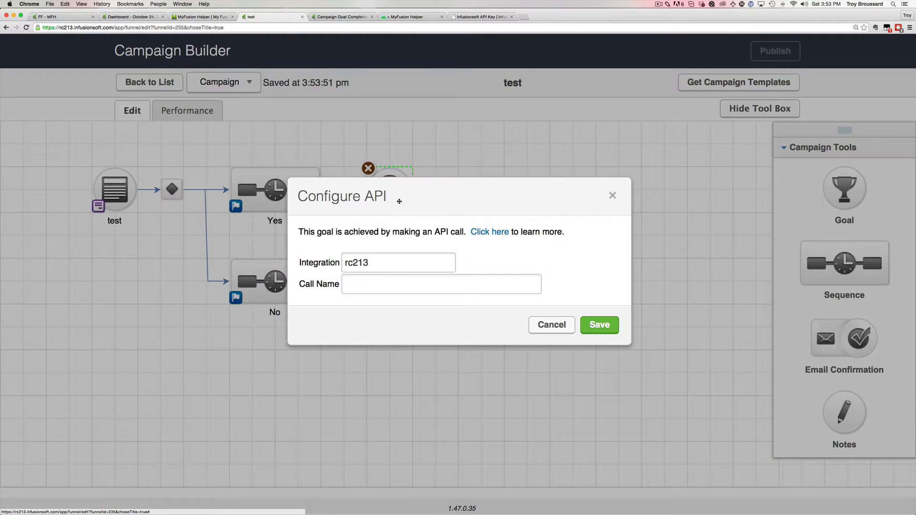
{"action": "double_click", "coordinate": [402, 264]}
{"action": "type", "text": "myfus"}
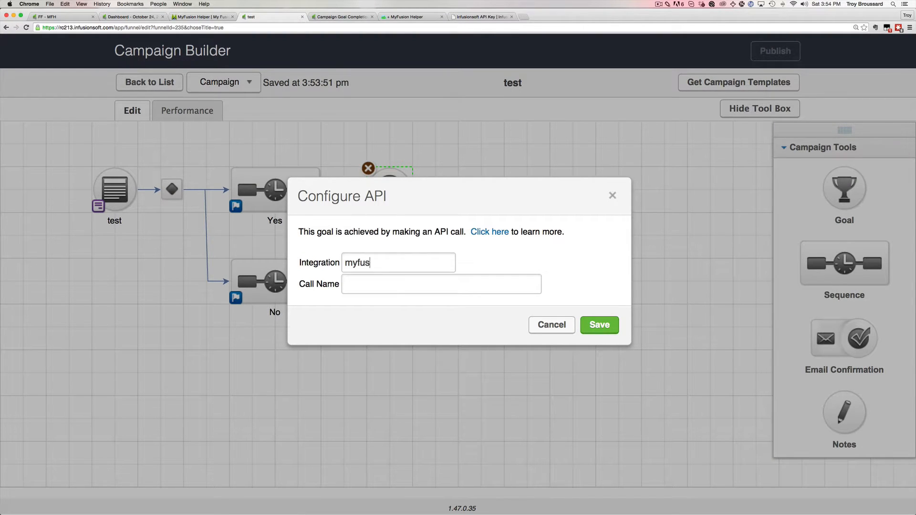
{"action": "type", "text": "ionhelper"}
{"action": "left_click", "coordinate": [384, 287]}
{"action": "type", "text": "trackinggoal"}
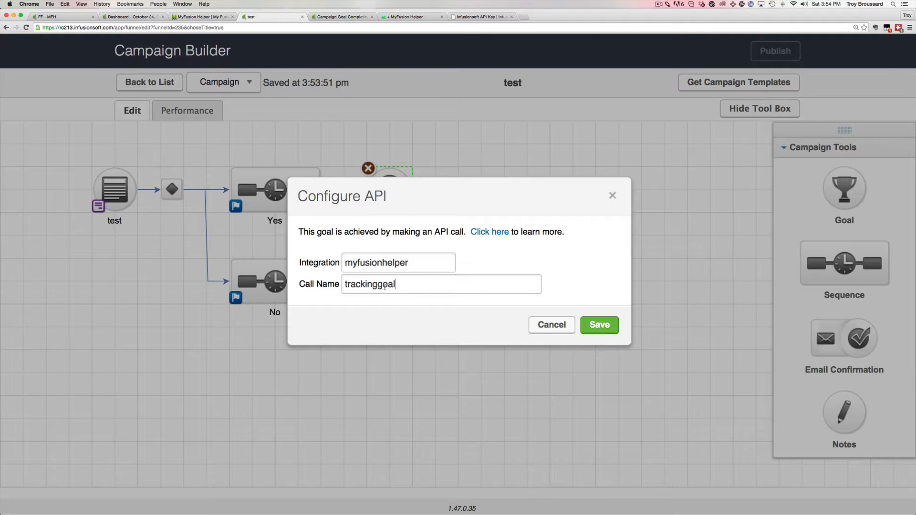
{"action": "left_click", "coordinate": [598, 326]}
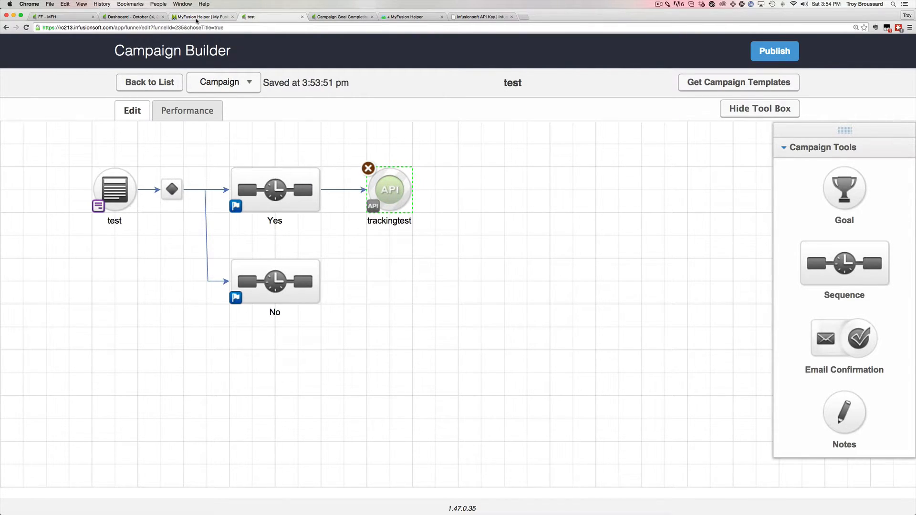
In the Yes sequence, add an email, a delay timer, then a second email.
{"action": "double_click", "coordinate": [283, 191]}
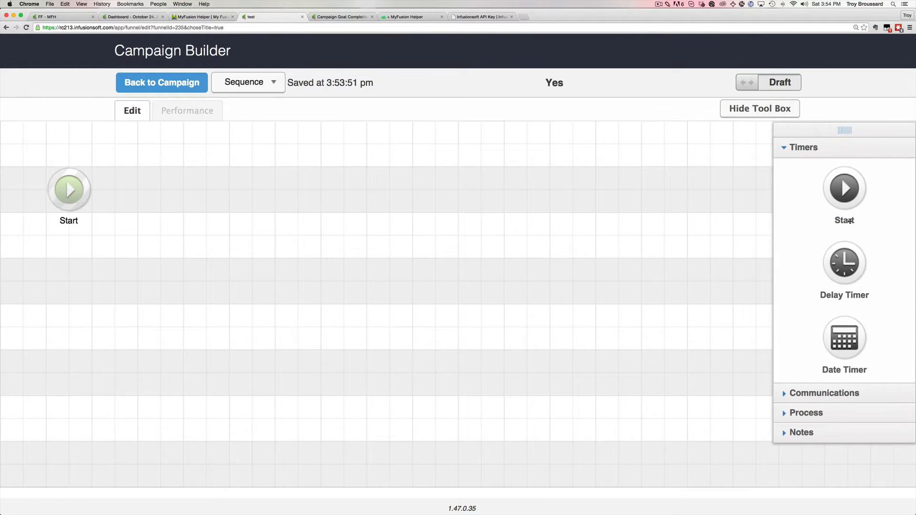
{"action": "left_click", "coordinate": [817, 413]}
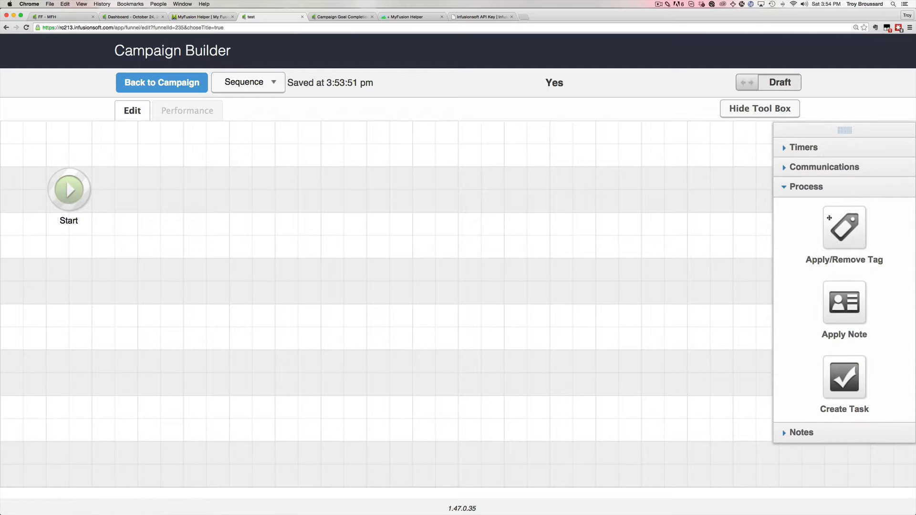
{"action": "left_click", "coordinate": [828, 168]}
{"action": "left_click_drag", "start_coordinate": [833, 196], "coordinate": [173, 178]}
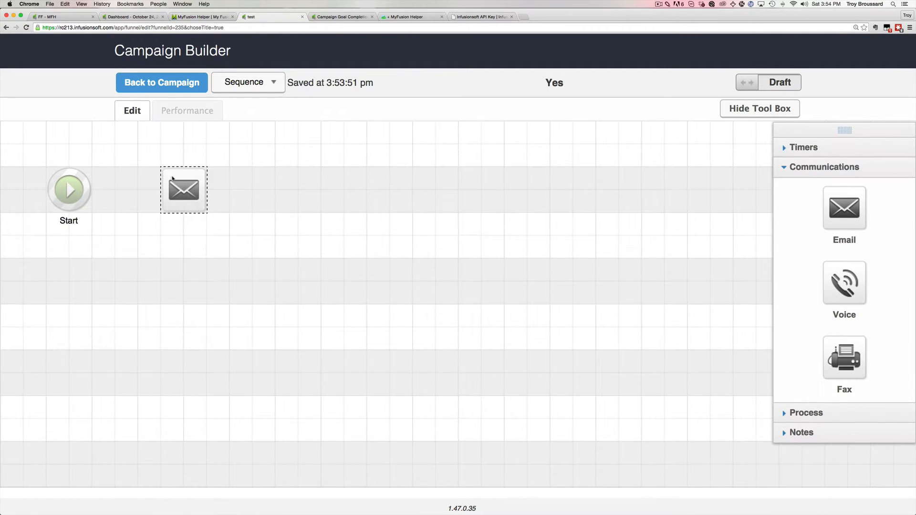
{"action": "left_click", "coordinate": [801, 151]}
{"action": "left_click_drag", "start_coordinate": [832, 256], "coordinate": [265, 182]}
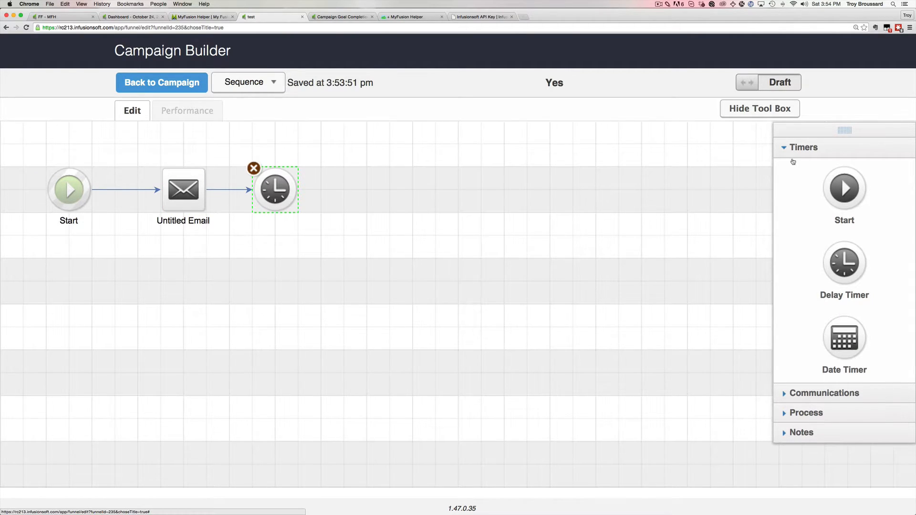
{"action": "left_click", "coordinate": [810, 393]}
{"action": "left_click_drag", "start_coordinate": [851, 215], "coordinate": [352, 189]}
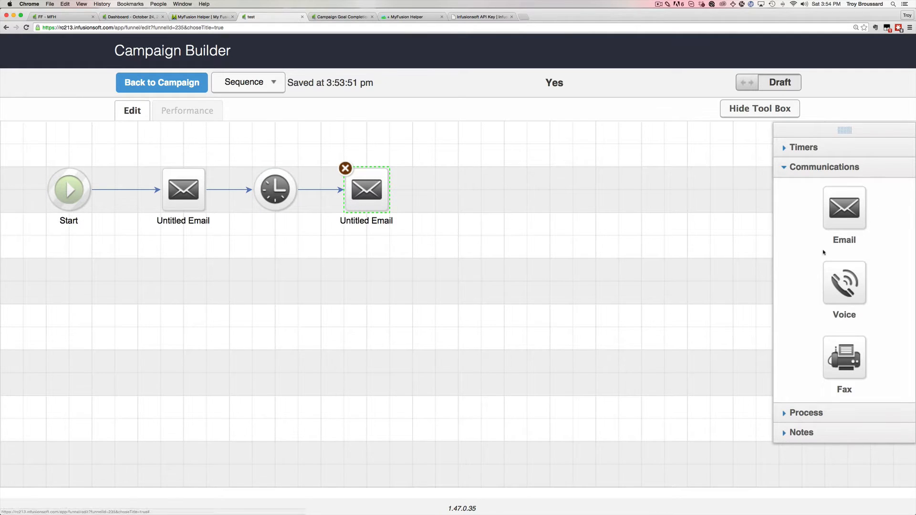
Add a Send HTTP Post step after the second email and clear its POST URL field.
{"action": "left_click", "coordinate": [813, 413]}
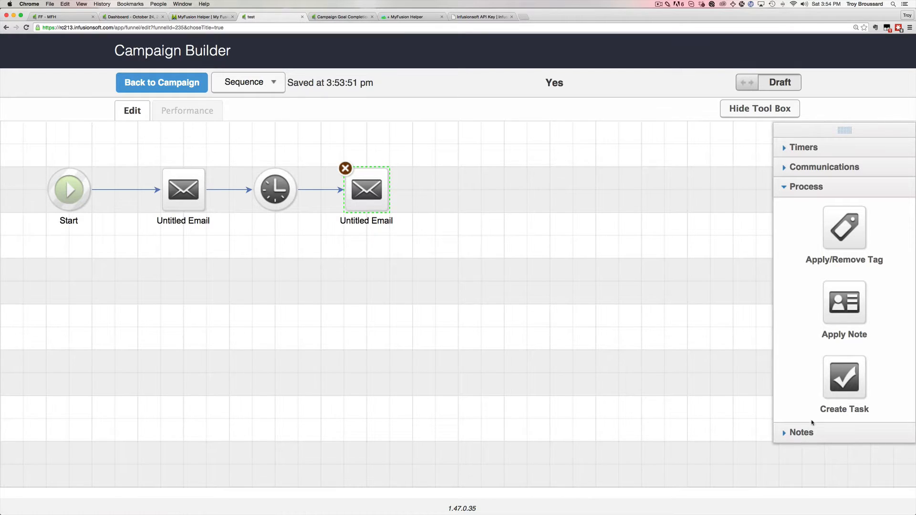
{"action": "left_click", "coordinate": [816, 166]}
{"action": "scroll", "coordinate": [840, 334], "scroll_direction": "down", "scroll_amount": 2}
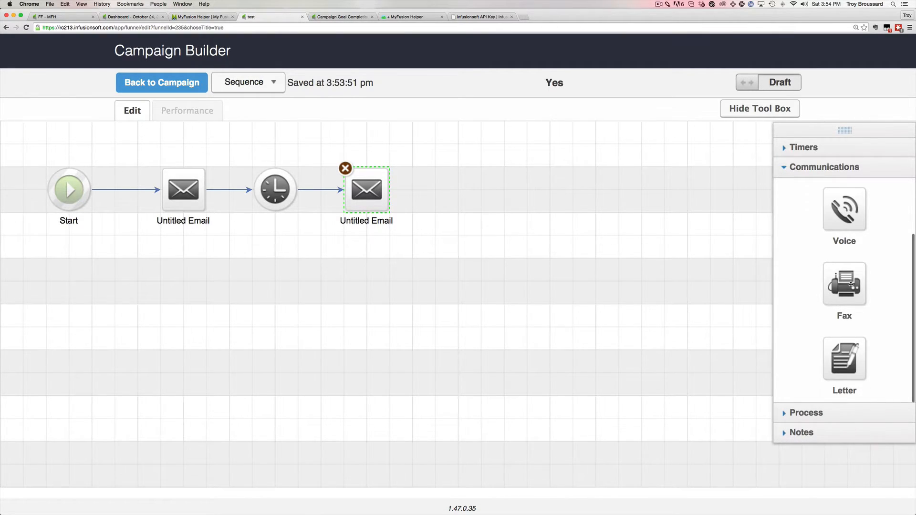
{"action": "left_click", "coordinate": [808, 414]}
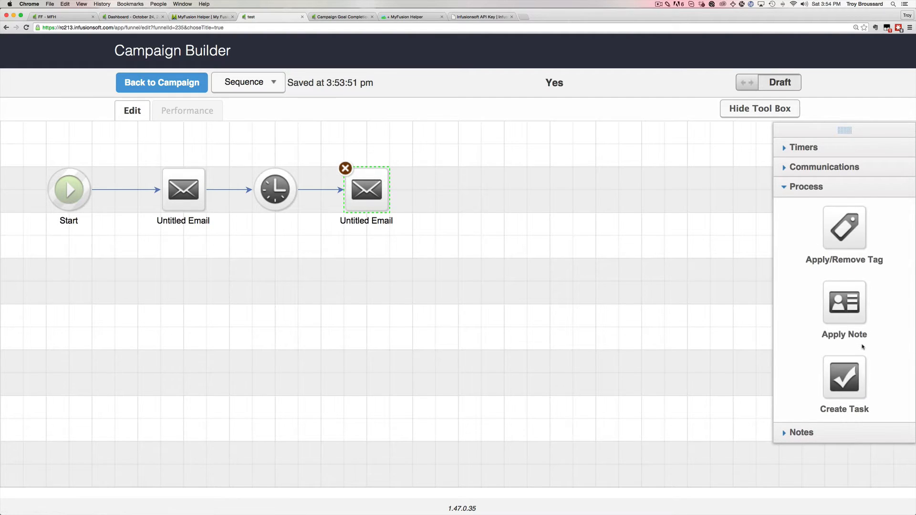
{"action": "scroll", "coordinate": [862, 347], "scroll_direction": "down", "scroll_amount": 5}
{"action": "left_click_drag", "start_coordinate": [846, 312], "coordinate": [449, 179]}
{"action": "double_click", "coordinate": [462, 187]}
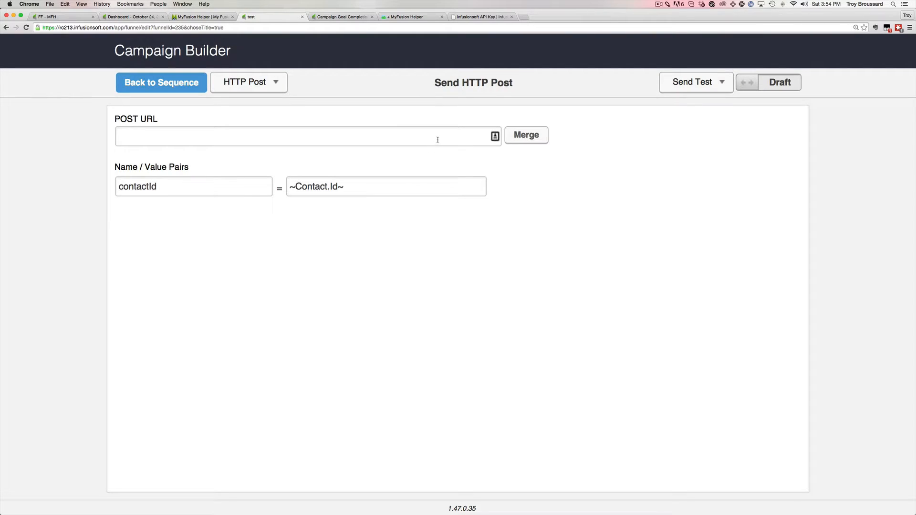
{"action": "type", "text": "trackinggoal"}
{"action": "key", "text": "super+a"}
{"action": "key", "text": "BackSpace"}
{"action": "left_click", "coordinate": [210, 18]}
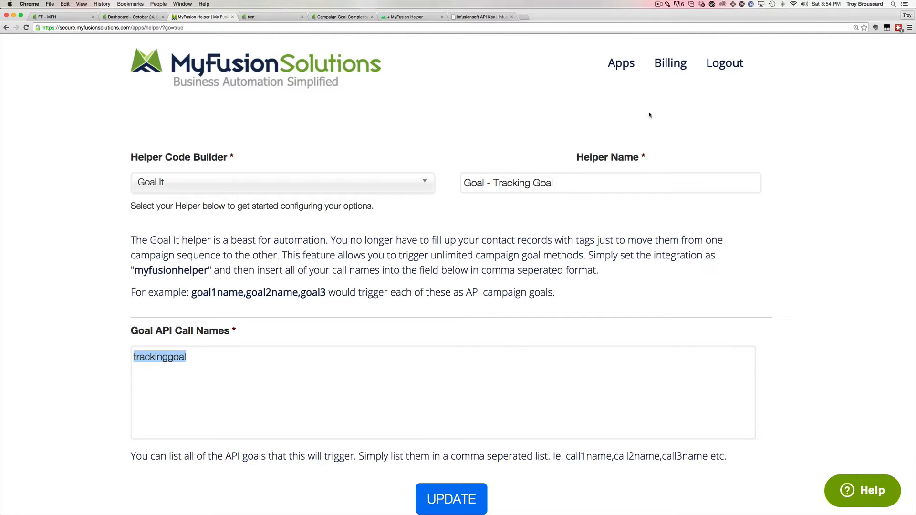
Return from the helper's settings to the list and copy the #494 helper's Infusionsoft link.
{"action": "scroll", "coordinate": [676, 232], "scroll_direction": "down", "scroll_amount": 10}
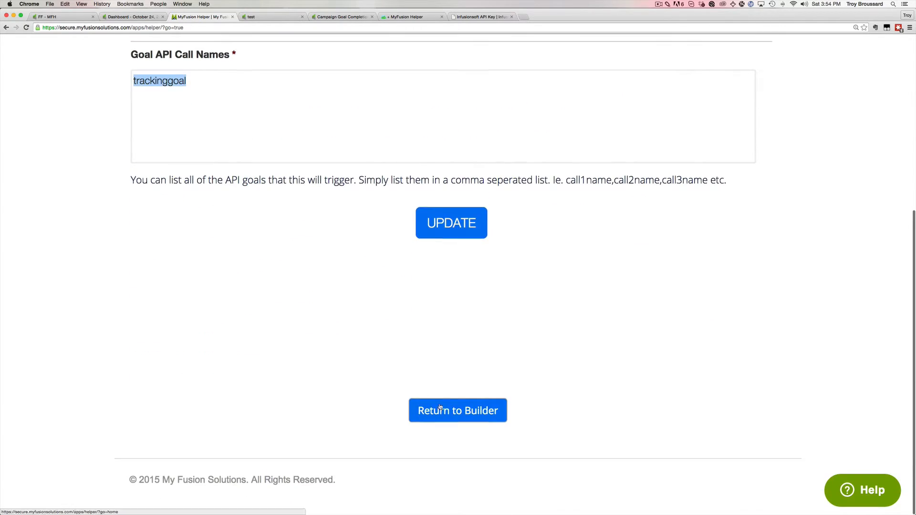
{"action": "left_click", "coordinate": [445, 406]}
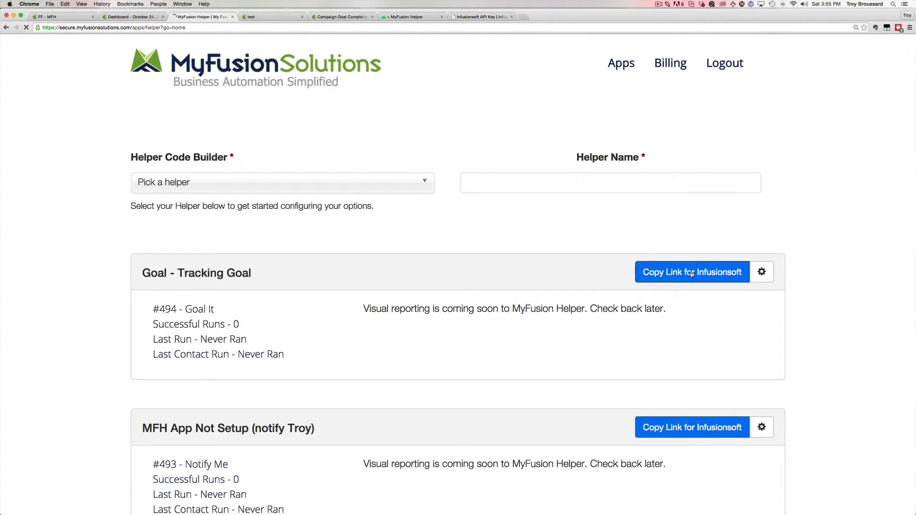
{"action": "left_click", "coordinate": [692, 273]}
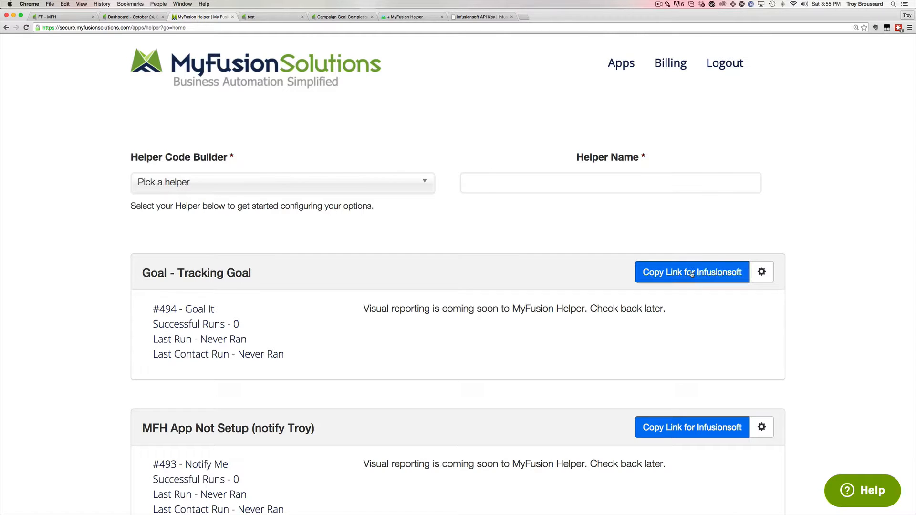
Set the HTTP Post URL to the copied MyFusion Helper link and mark the step Ready.
{"action": "left_click", "coordinate": [266, 17]}
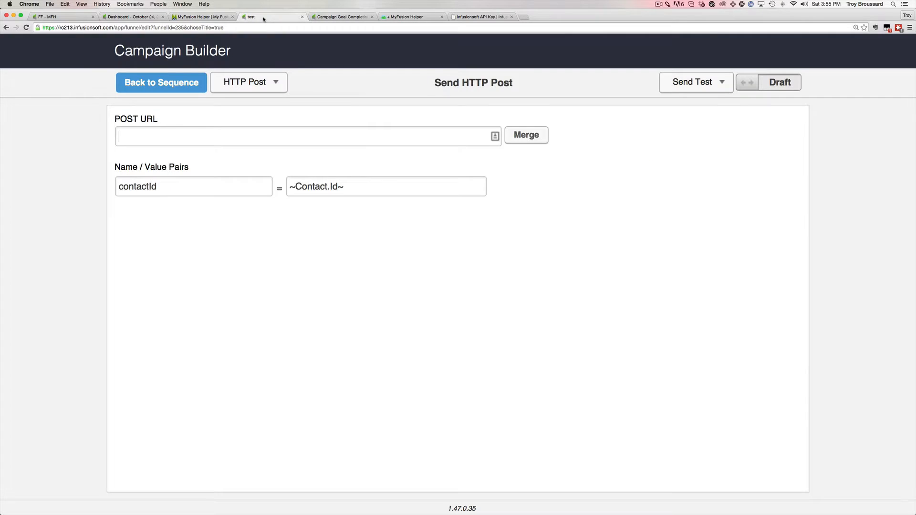
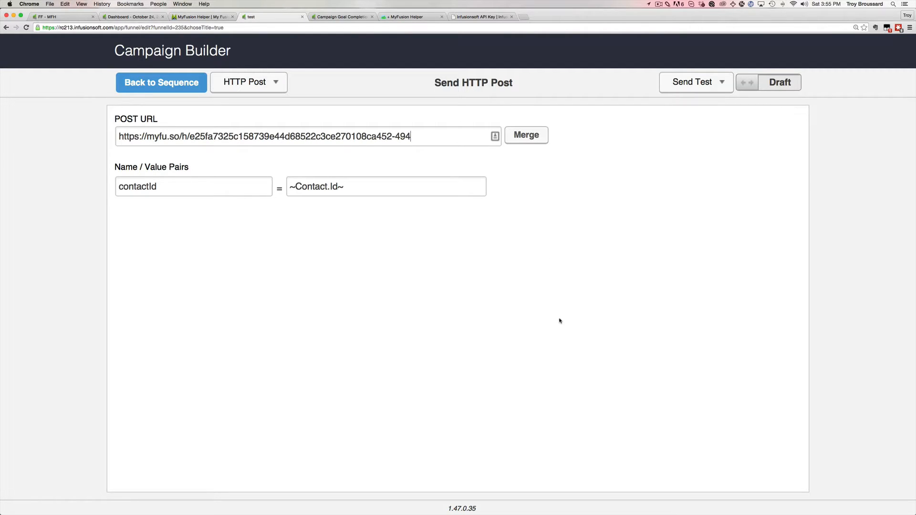
{"action": "mouse_move", "coordinate": [200, 200]}
{"action": "left_click", "coordinate": [749, 84]}
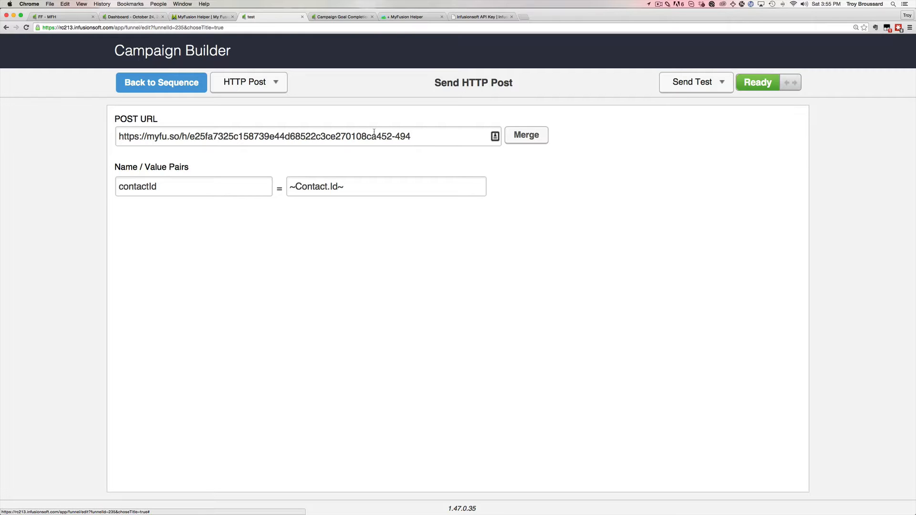
Return through the sequence and campaign to the Campaigns list, saving the test campaign.
{"action": "left_click", "coordinate": [185, 85]}
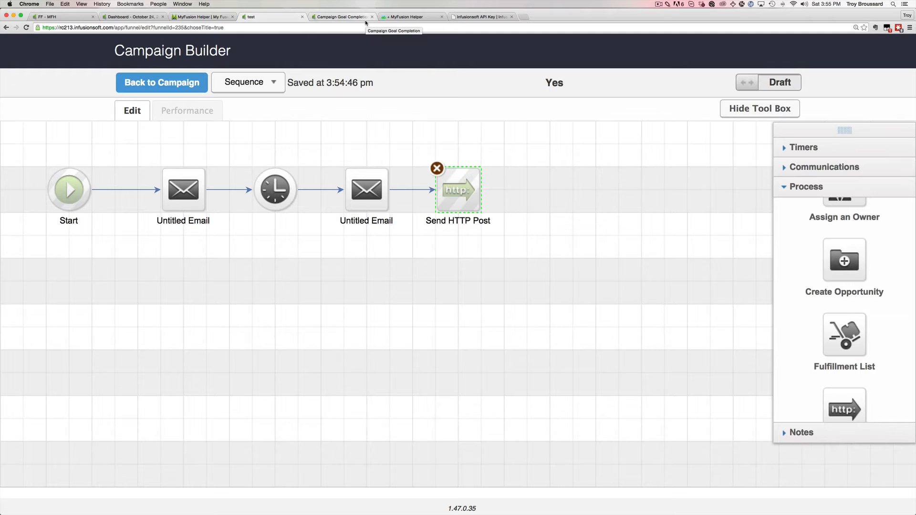
{"action": "left_click", "coordinate": [181, 86]}
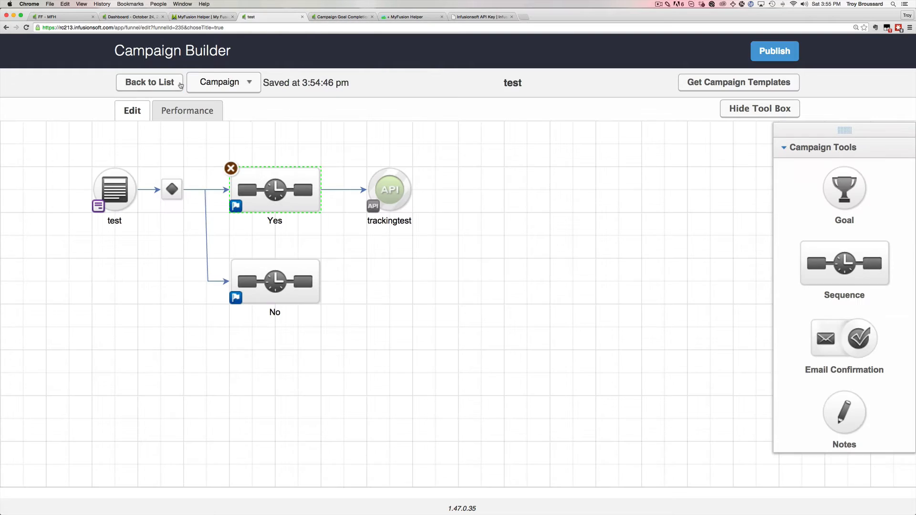
{"action": "left_click", "coordinate": [162, 85]}
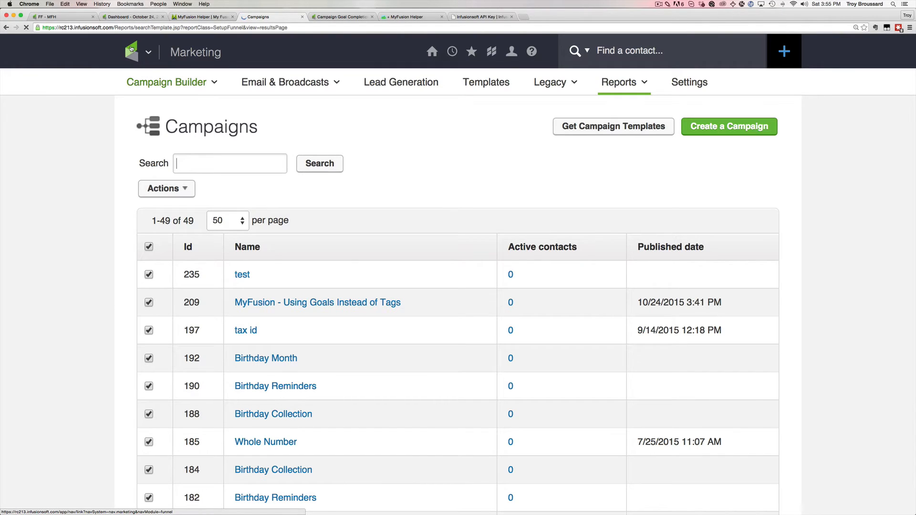
Go to Marketing Settings and open the Email Status Automation page listing the three bounce triggers.
{"action": "mouse_move", "coordinate": [126, 40]}
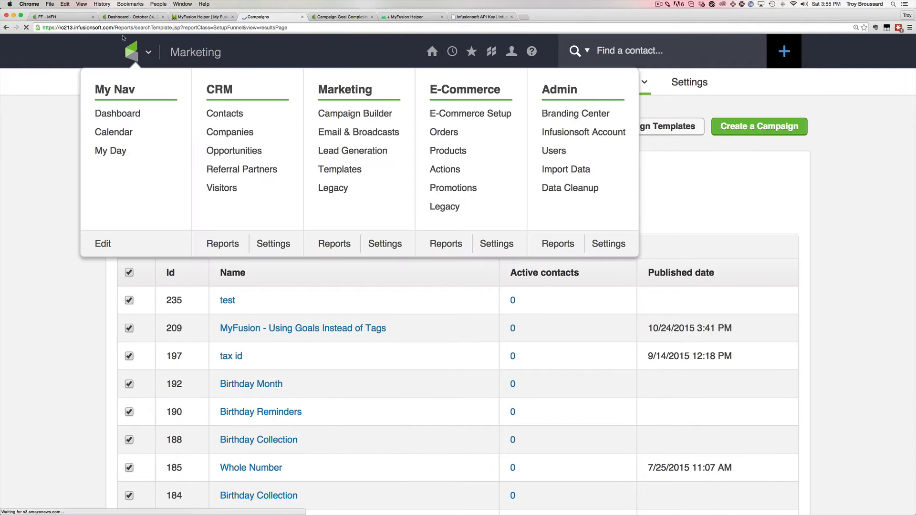
{"action": "left_click", "coordinate": [379, 245]}
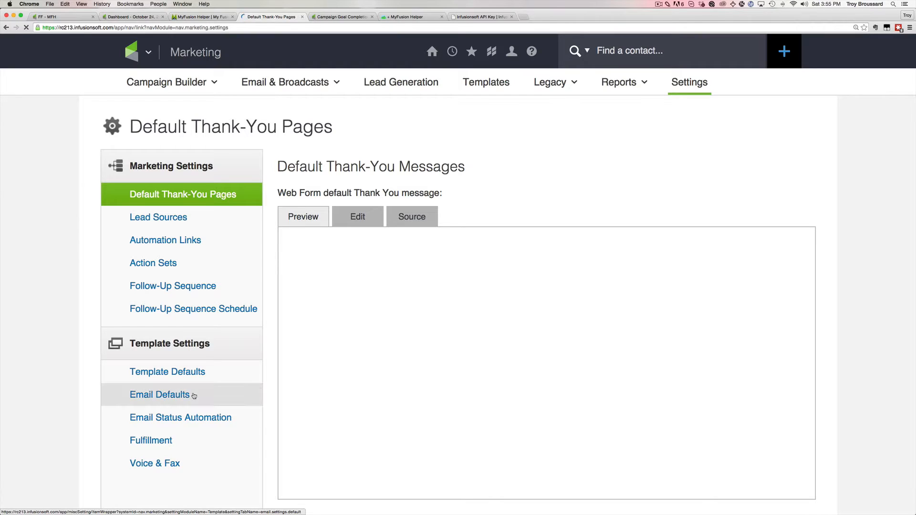
{"action": "left_click", "coordinate": [179, 418]}
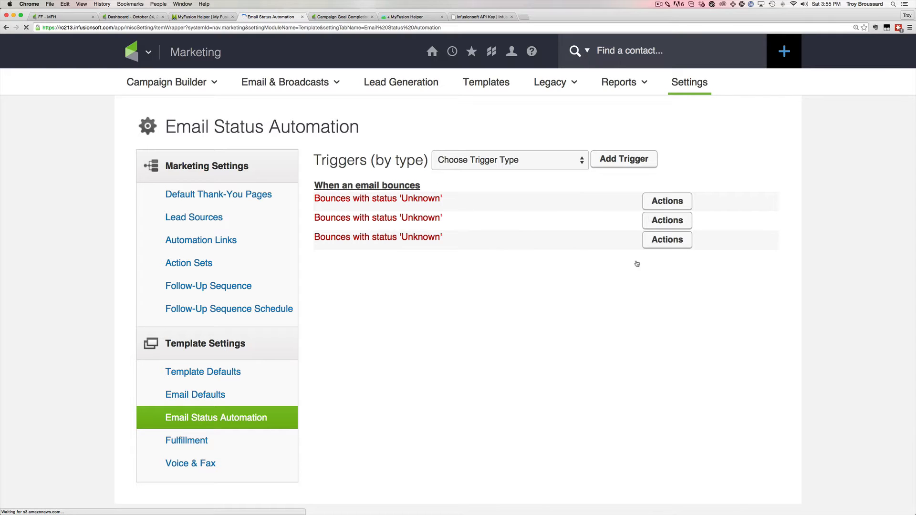
Edit the first bounce trigger: pick its bounce type and require exactly 1.0 bounces.
{"action": "left_click", "coordinate": [668, 201]}
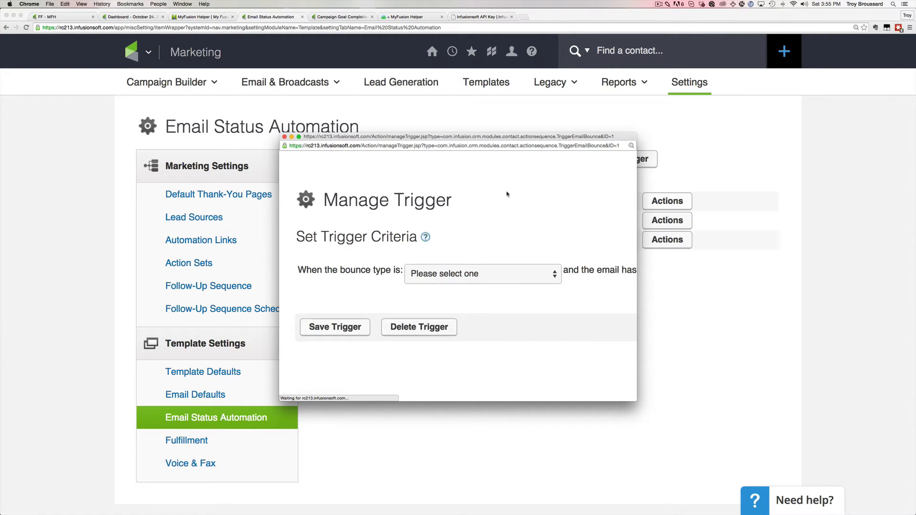
{"action": "left_click", "coordinate": [517, 279]}
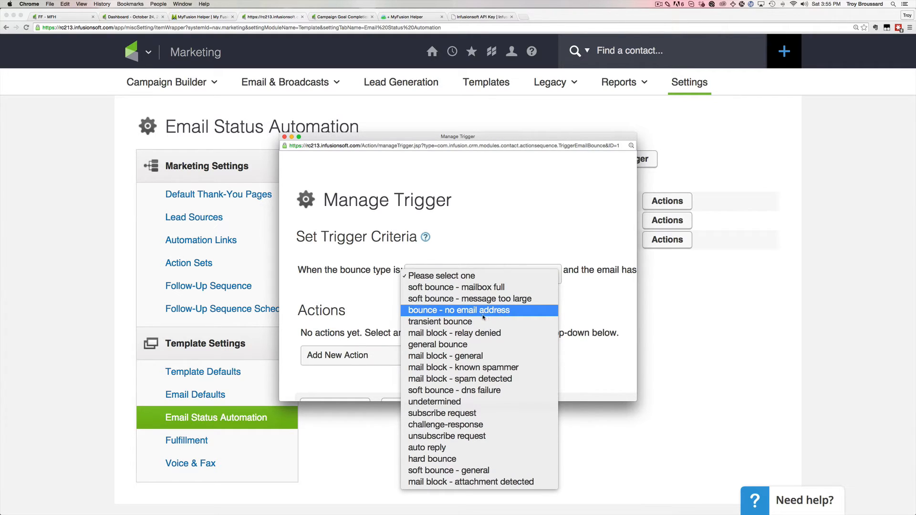
{"action": "left_click", "coordinate": [475, 333]}
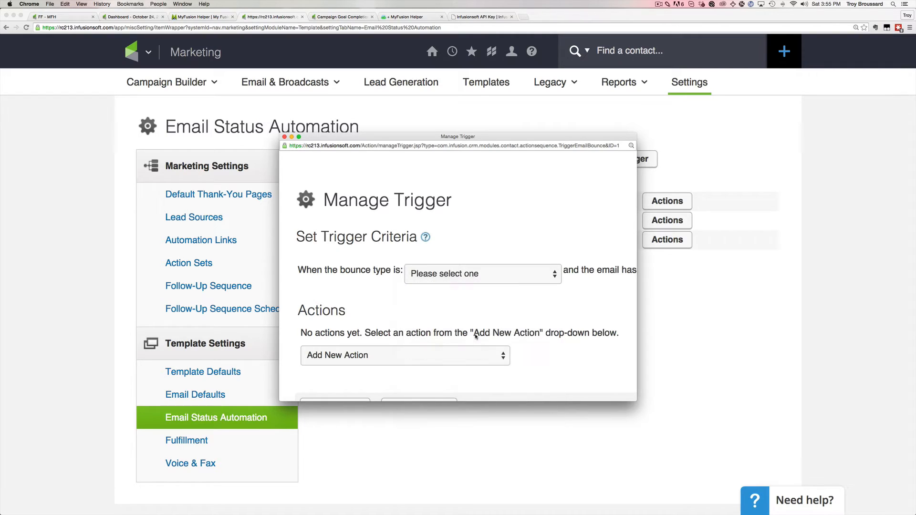
{"action": "scroll", "coordinate": [596, 279], "scroll_direction": "right", "scroll_amount": 10}
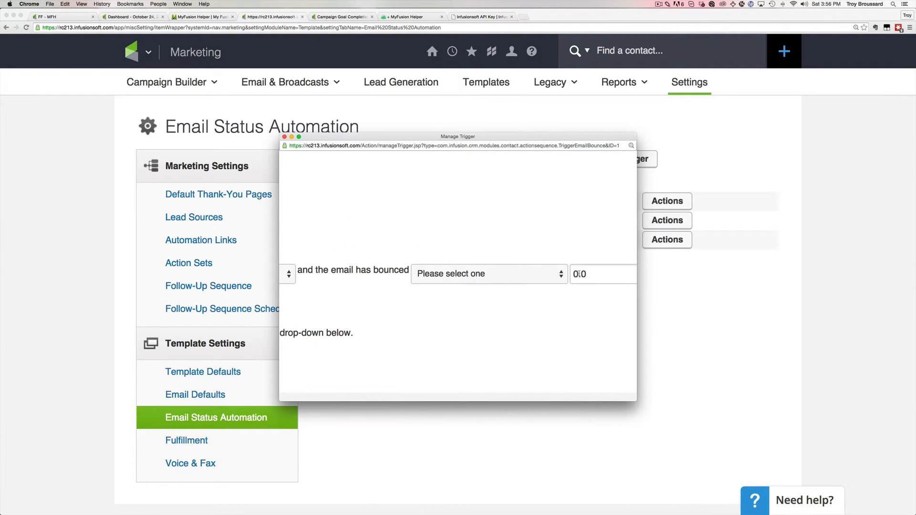
{"action": "left_click_drag", "start_coordinate": [578, 274], "coordinate": [573, 274]}
{"action": "type", "text": "1"}
{"action": "left_click", "coordinate": [477, 274]}
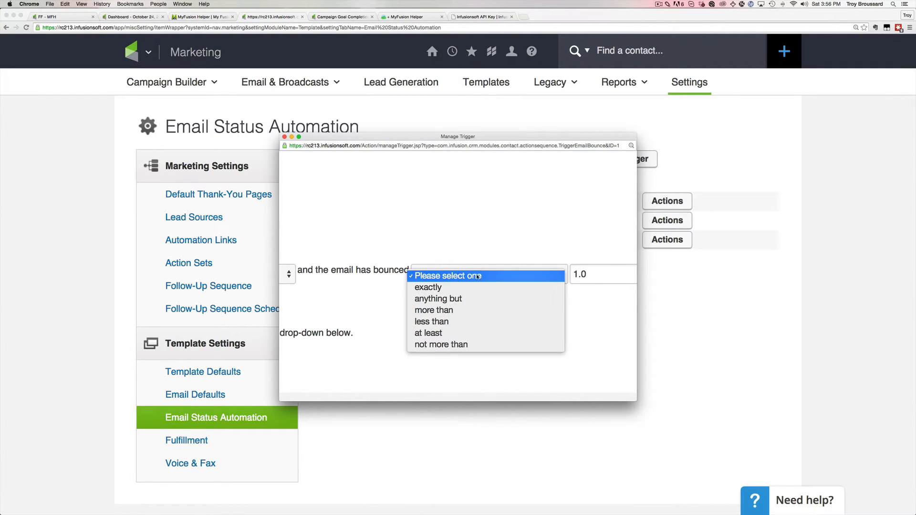
{"action": "left_click", "coordinate": [449, 288]}
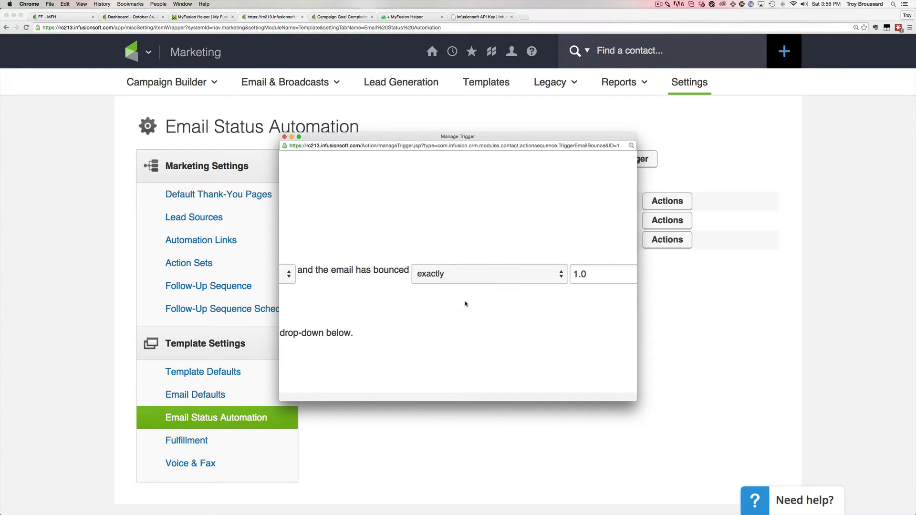
{"action": "scroll", "coordinate": [467, 304], "scroll_direction": "left", "scroll_amount": 8}
Add a 'Send an http post to another server' action to the trigger.
{"action": "left_click", "coordinate": [417, 354]}
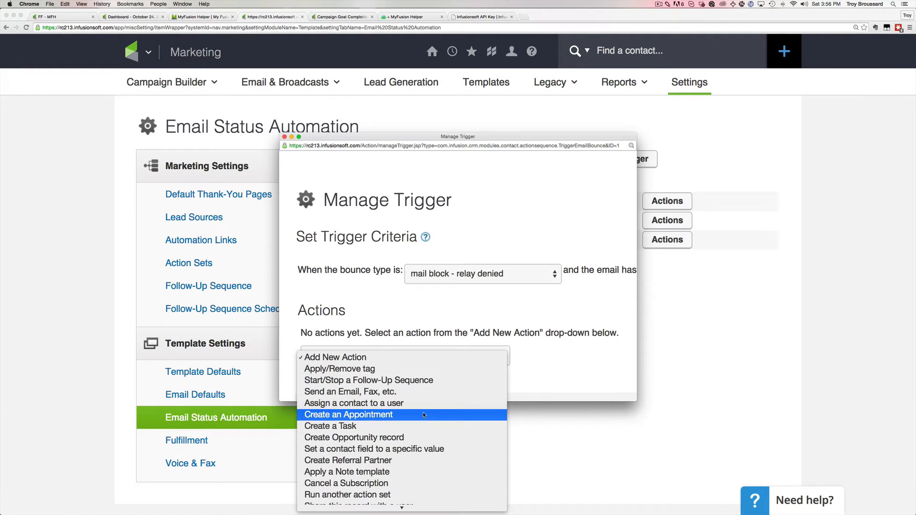
{"action": "scroll", "coordinate": [423, 413], "scroll_direction": "down", "scroll_amount": 5}
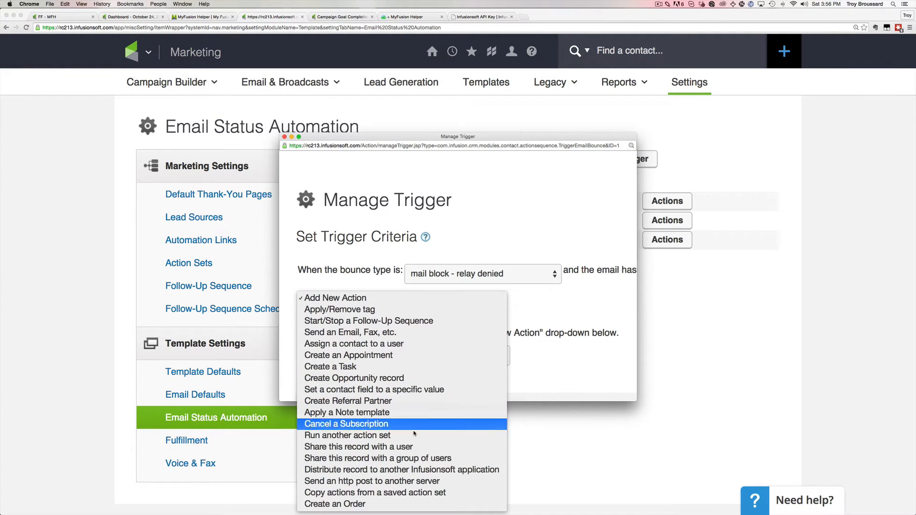
{"action": "left_click", "coordinate": [379, 484]}
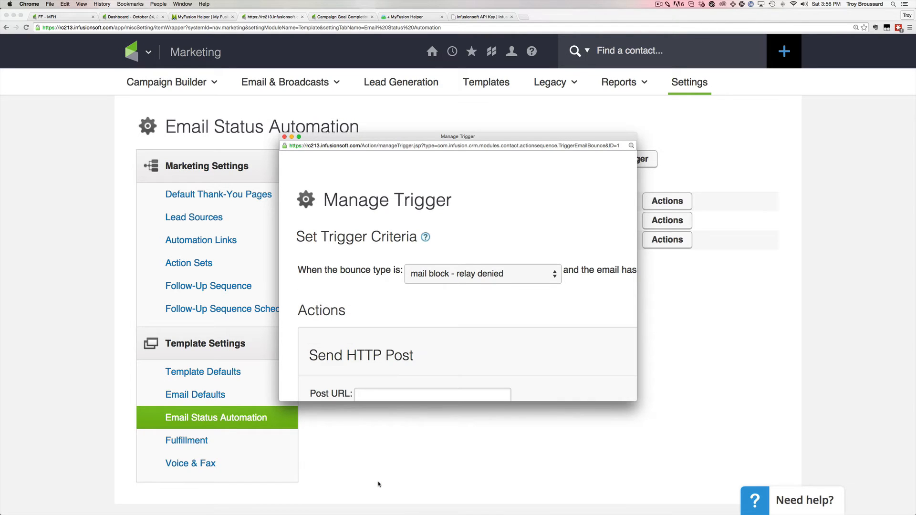
Paste the MyFusion Helper link into the Post URL and adjust it, removing a trailing question mark.
{"action": "scroll", "coordinate": [486, 331], "scroll_direction": "down", "scroll_amount": 5}
{"action": "left_click", "coordinate": [453, 285]}
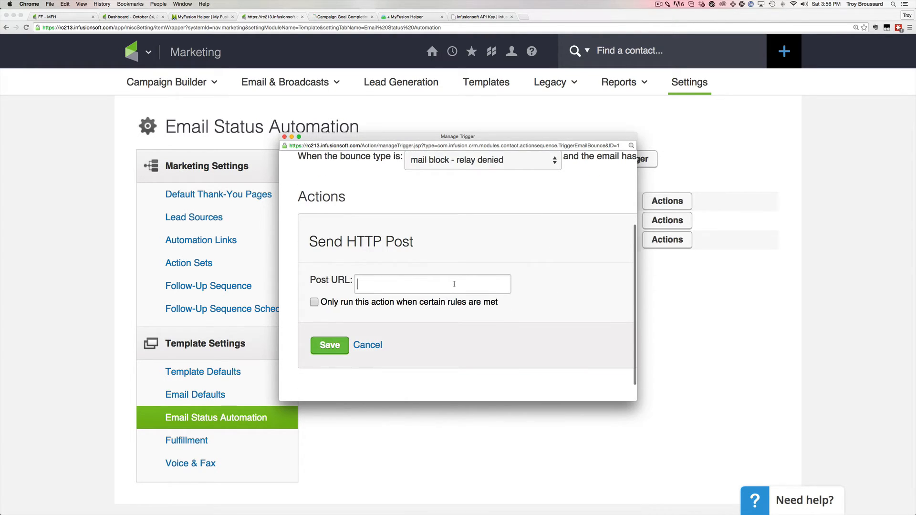
{"action": "key", "text": "super+v"}
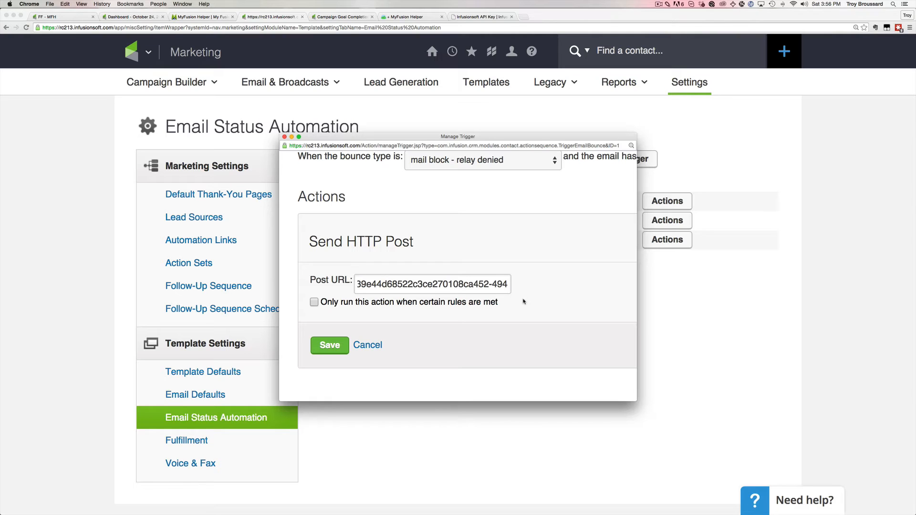
{"action": "type", "text": "?"}
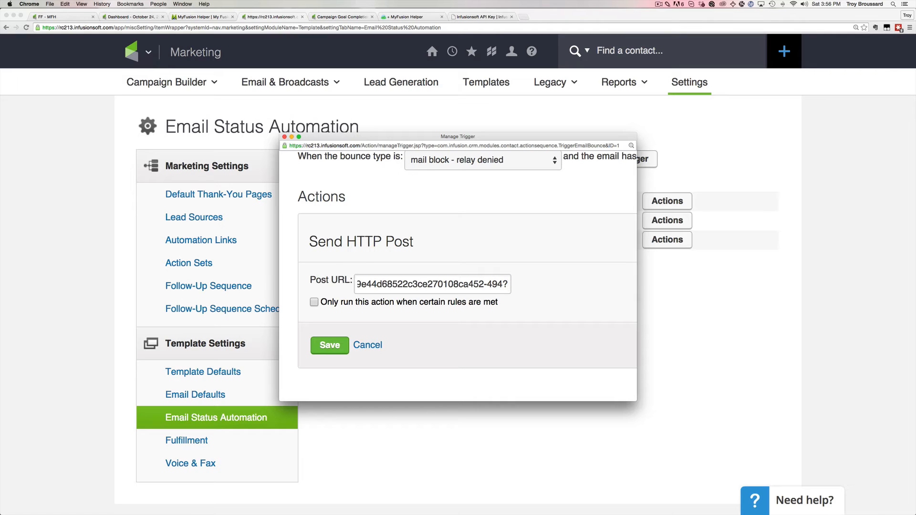
{"action": "key", "text": "BackSpace"}
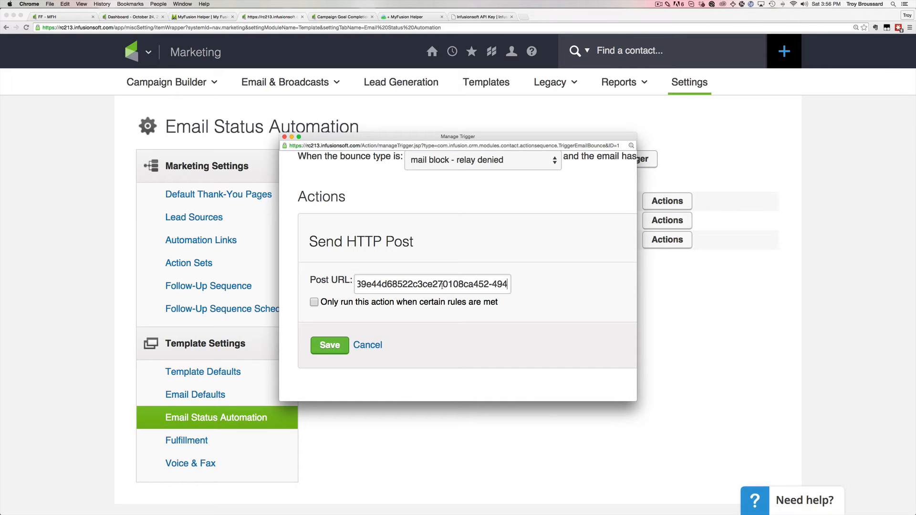
{"action": "left_click_drag", "start_coordinate": [458, 284], "coordinate": [284, 278]}
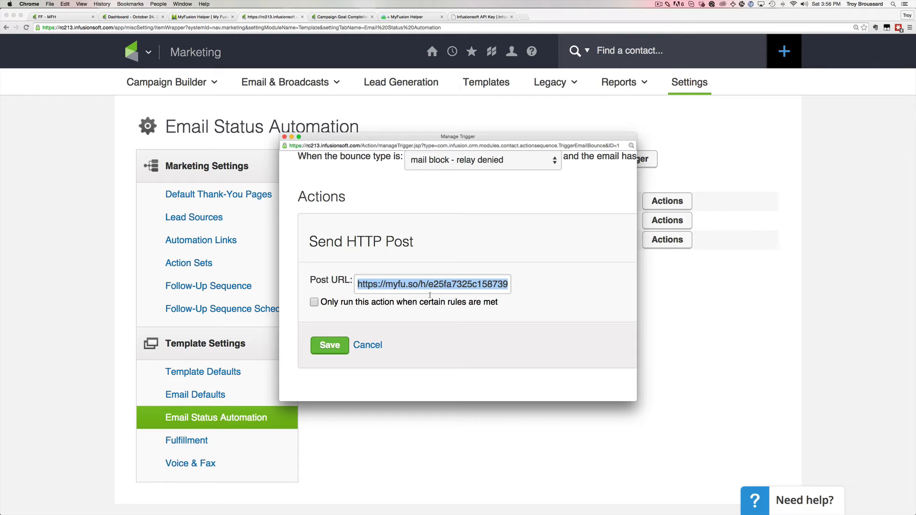
{"action": "scroll", "coordinate": [458, 252], "scroll_direction": "up", "scroll_amount": 5}
{"action": "scroll", "coordinate": [457, 334], "scroll_direction": "down", "scroll_amount": 5}
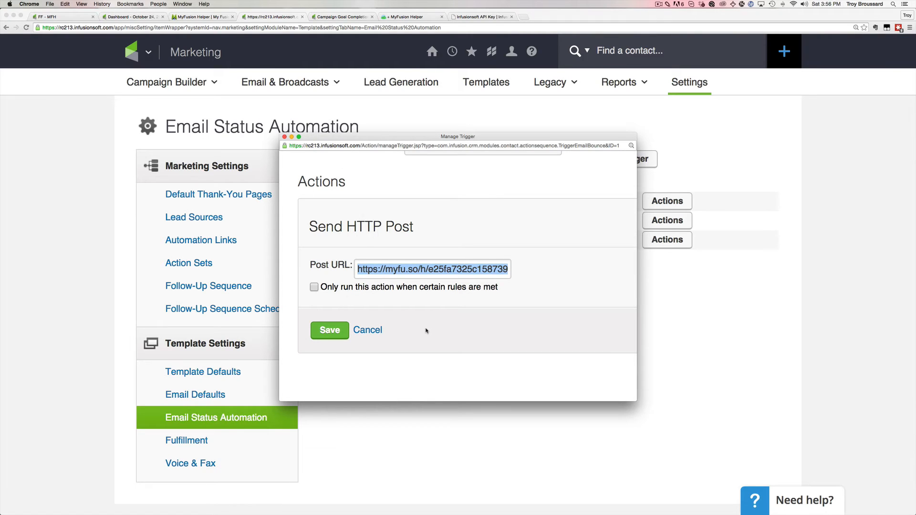
{"action": "left_click", "coordinate": [425, 331]}
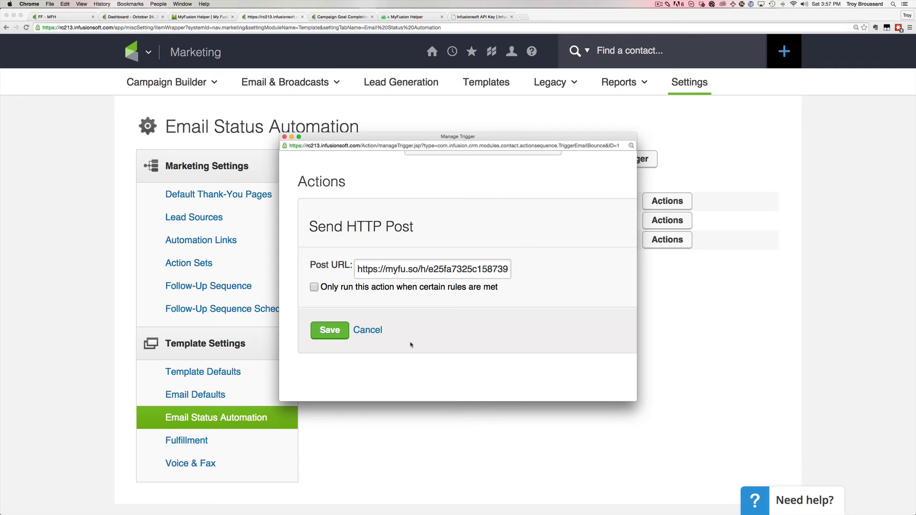
{"action": "left_click_drag", "start_coordinate": [358, 269], "coordinate": [553, 277]}
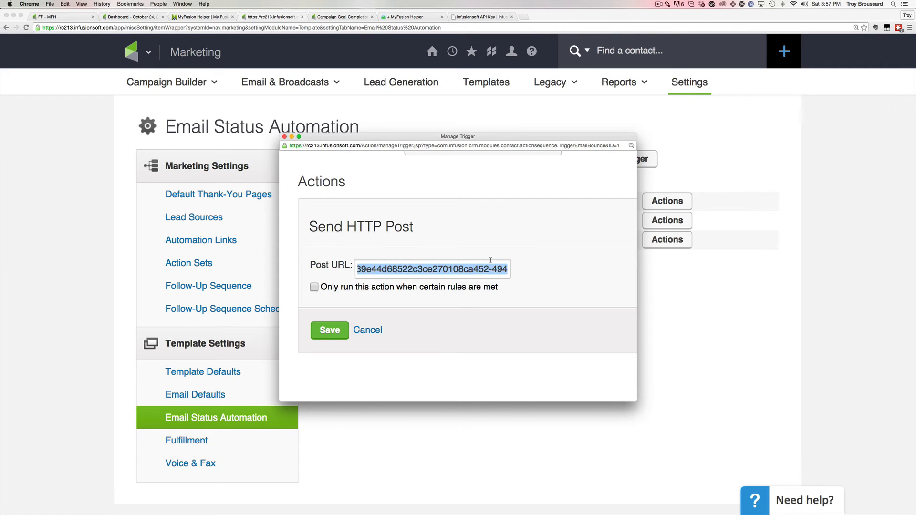
Cancel the HTTP post action and close the Manage Trigger window.
{"action": "left_click", "coordinate": [367, 330]}
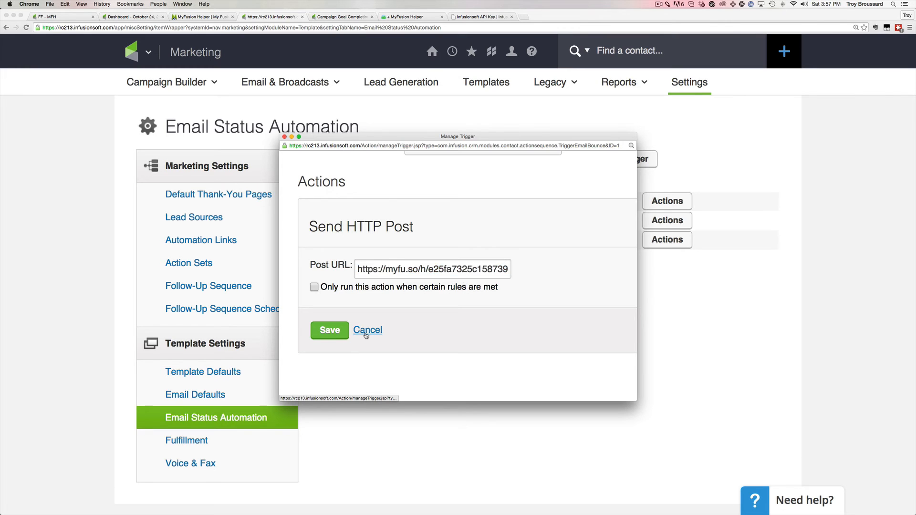
{"action": "left_click", "coordinate": [285, 144]}
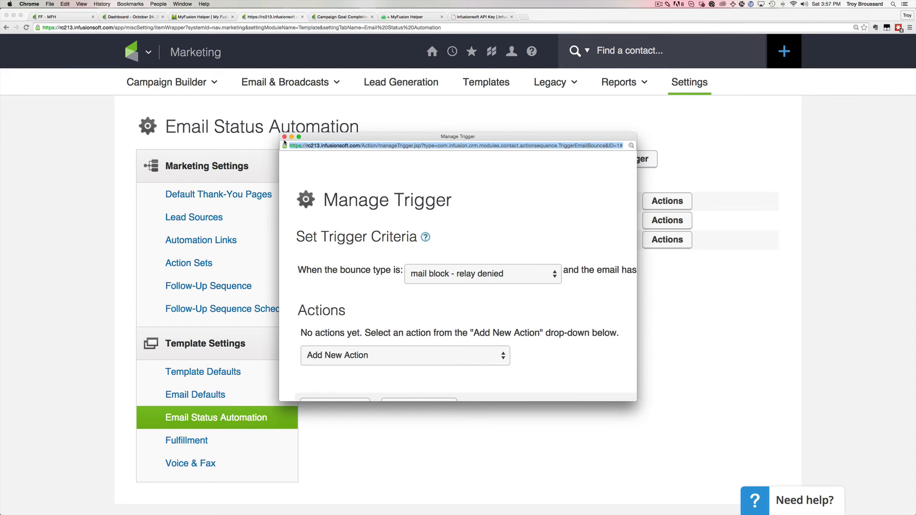
{"action": "left_click", "coordinate": [284, 137]}
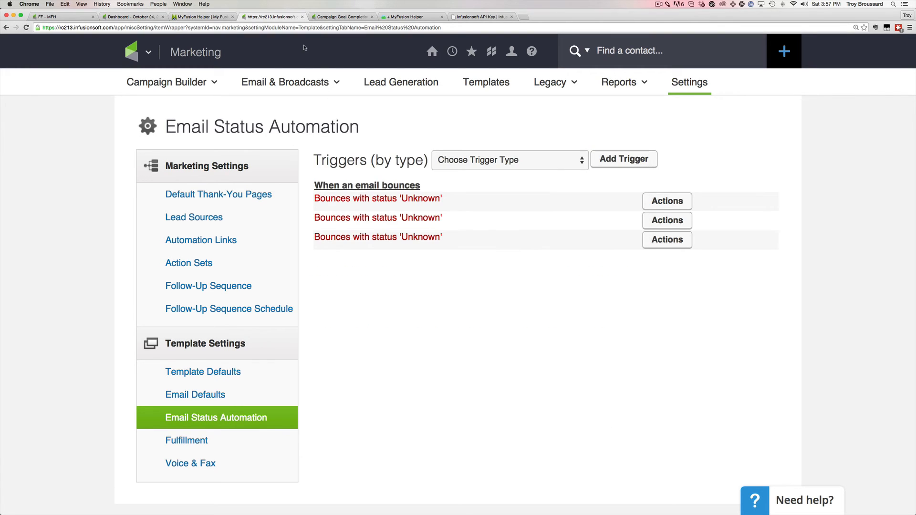
Back in MyFusion Helper, browse the 'Pick a helper' list and close it without choosing one.
{"action": "left_click", "coordinate": [209, 17]}
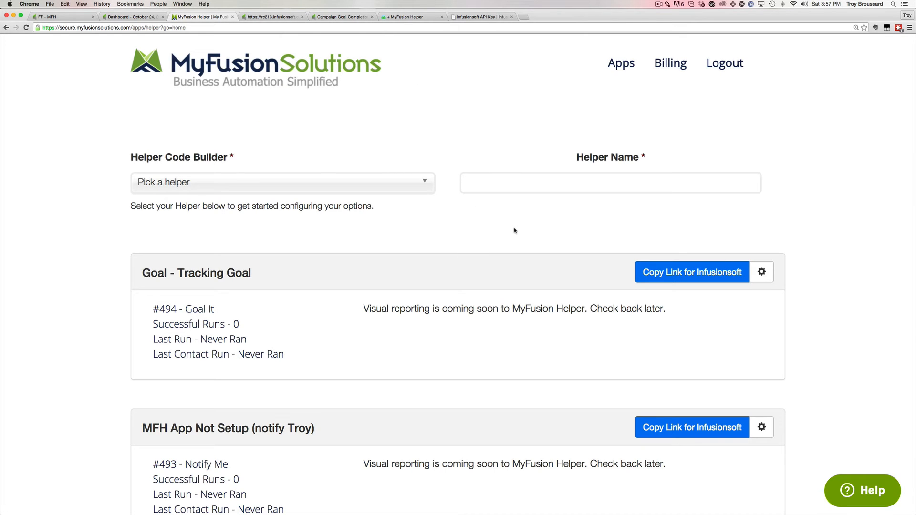
{"action": "left_click", "coordinate": [355, 185]}
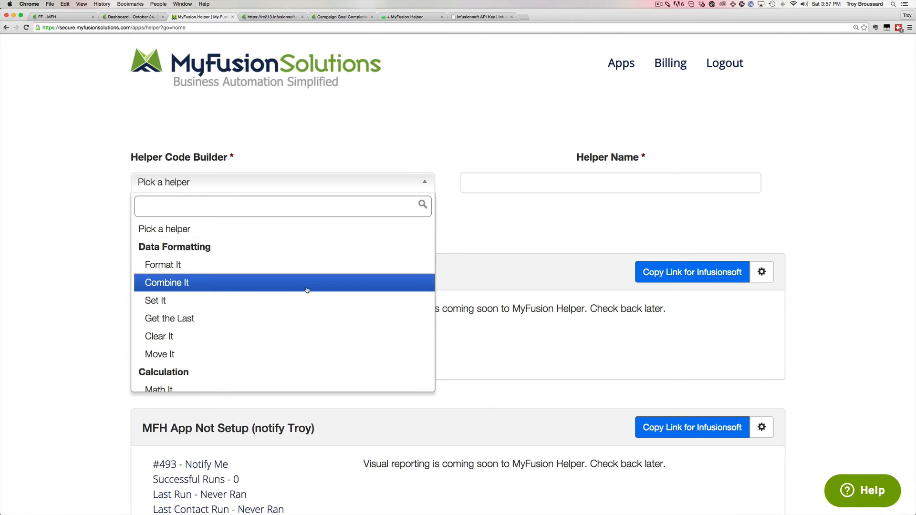
{"action": "scroll", "coordinate": [307, 290], "scroll_direction": "down", "scroll_amount": 5}
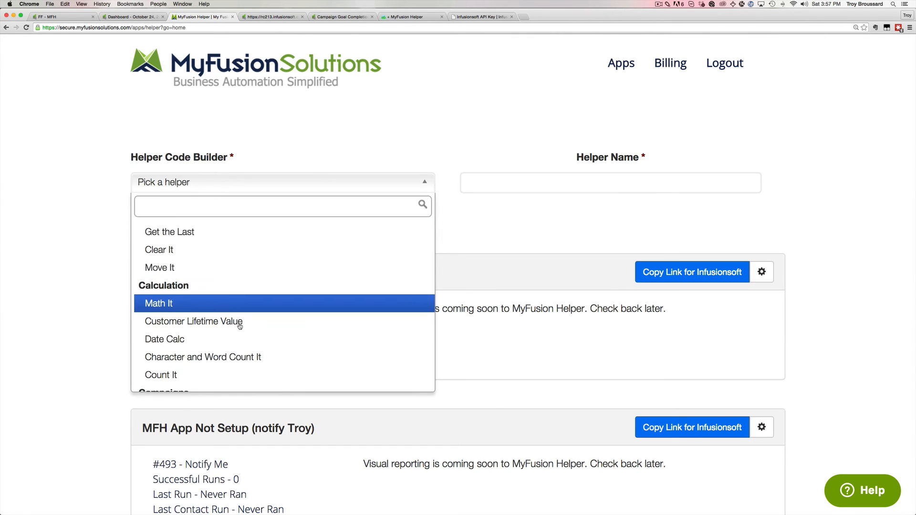
{"action": "scroll", "coordinate": [210, 310], "scroll_direction": "down", "scroll_amount": 6}
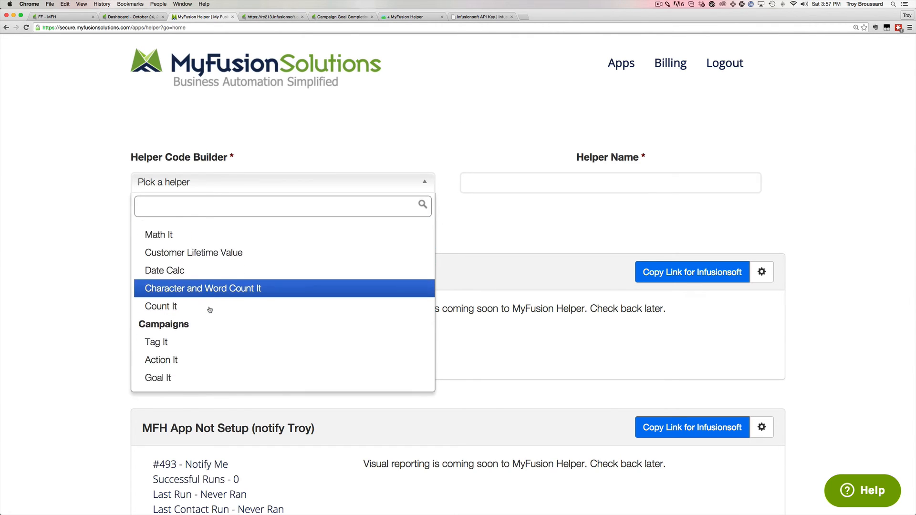
{"action": "scroll", "coordinate": [210, 310], "scroll_direction": "down", "scroll_amount": 3}
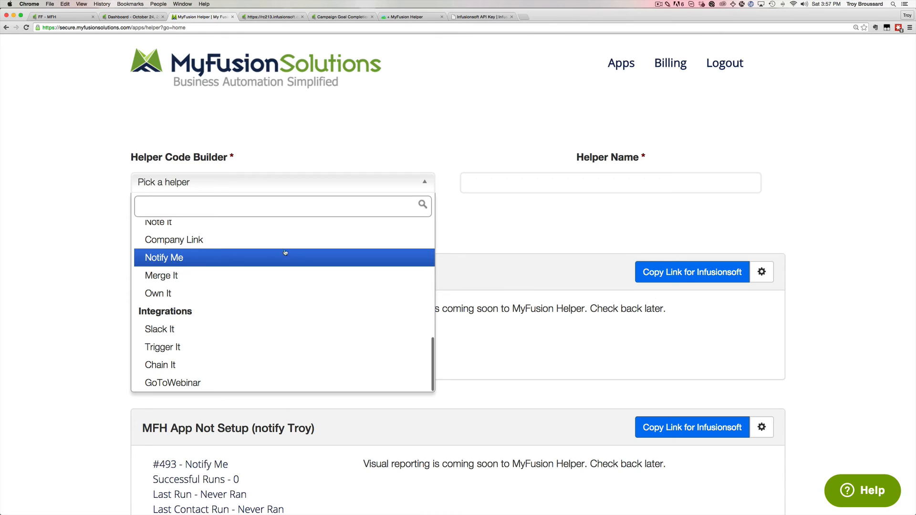
{"action": "scroll", "coordinate": [304, 261], "scroll_direction": "up", "scroll_amount": 5}
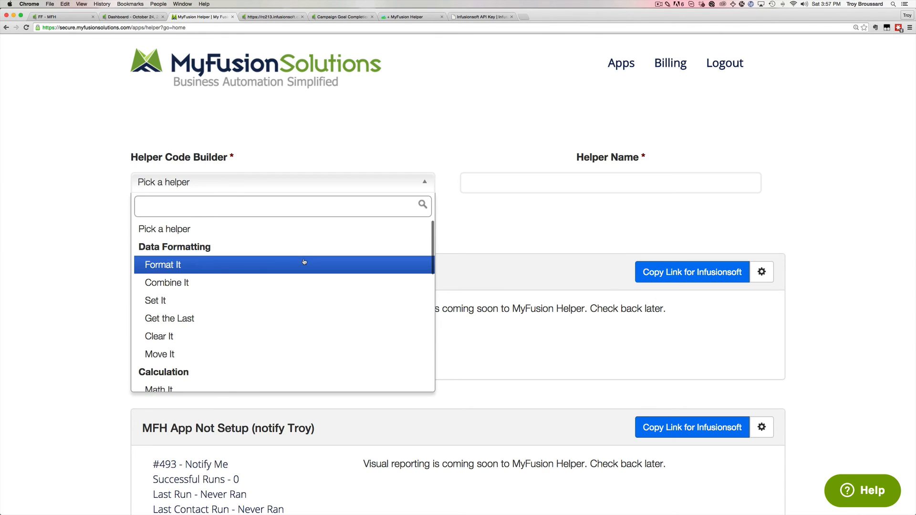
{"action": "left_click", "coordinate": [458, 231]}
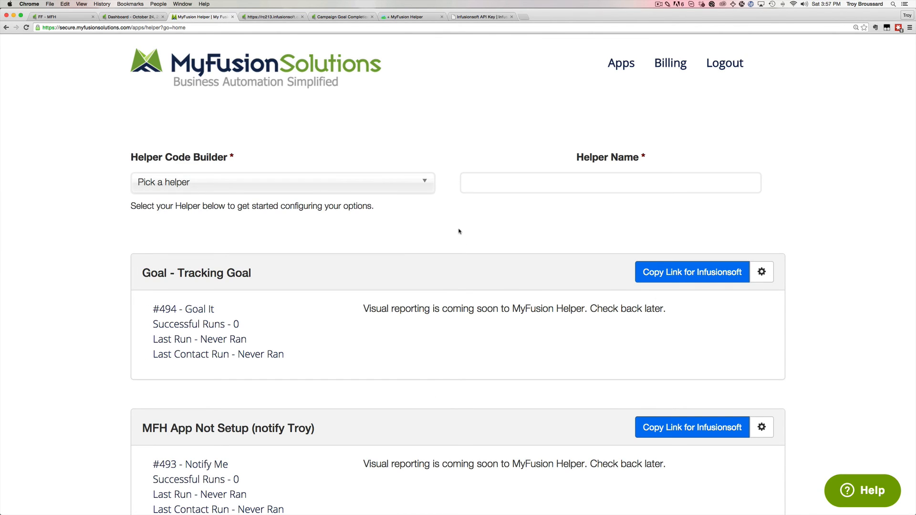